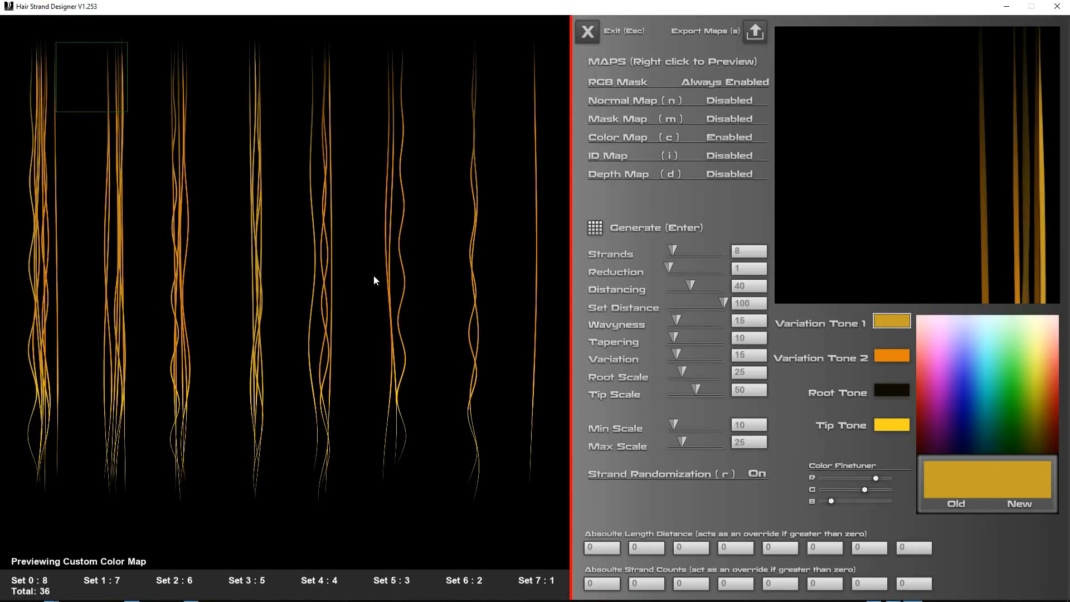
# Preview the RGB mask of the generated strands and return the preview to the color map
pyautogui.moveTo(440, 4); pyautogui.dragTo(439, 5)
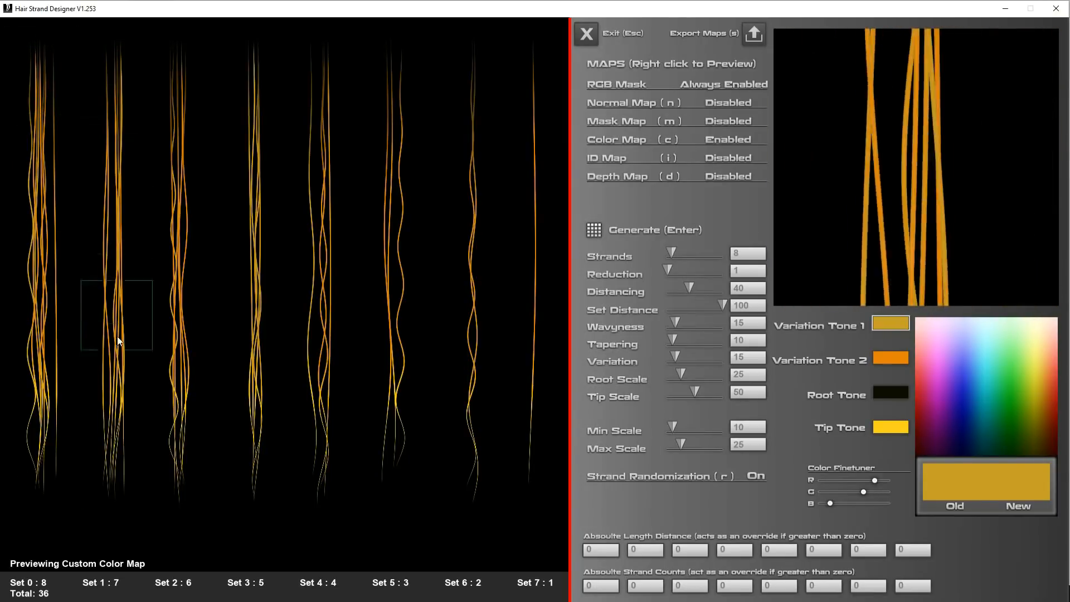
pyautogui.rightClick(617, 86)
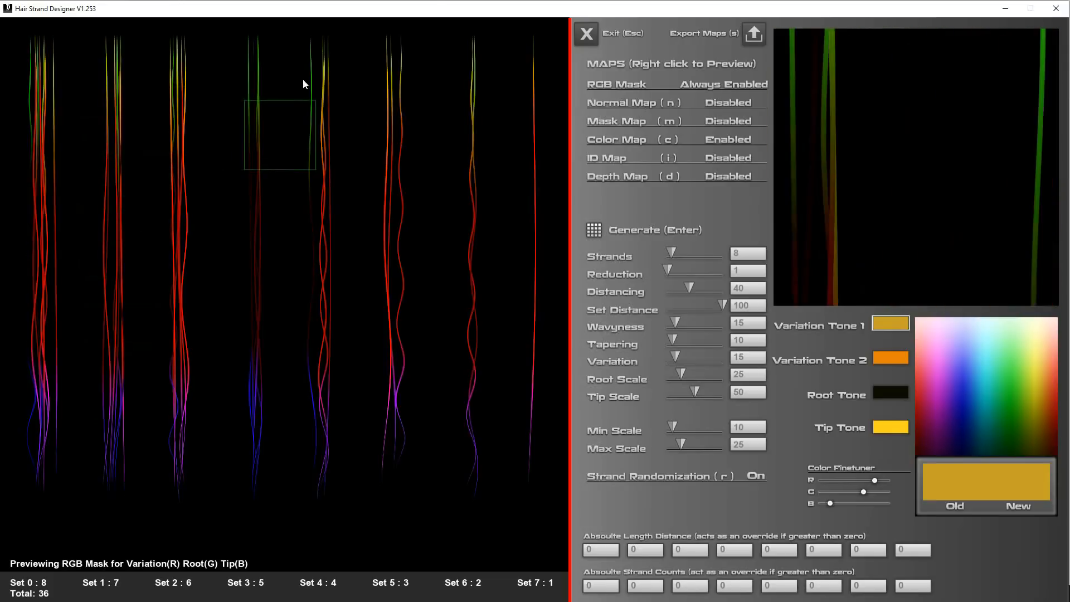
pyautogui.rightClick(607, 141)
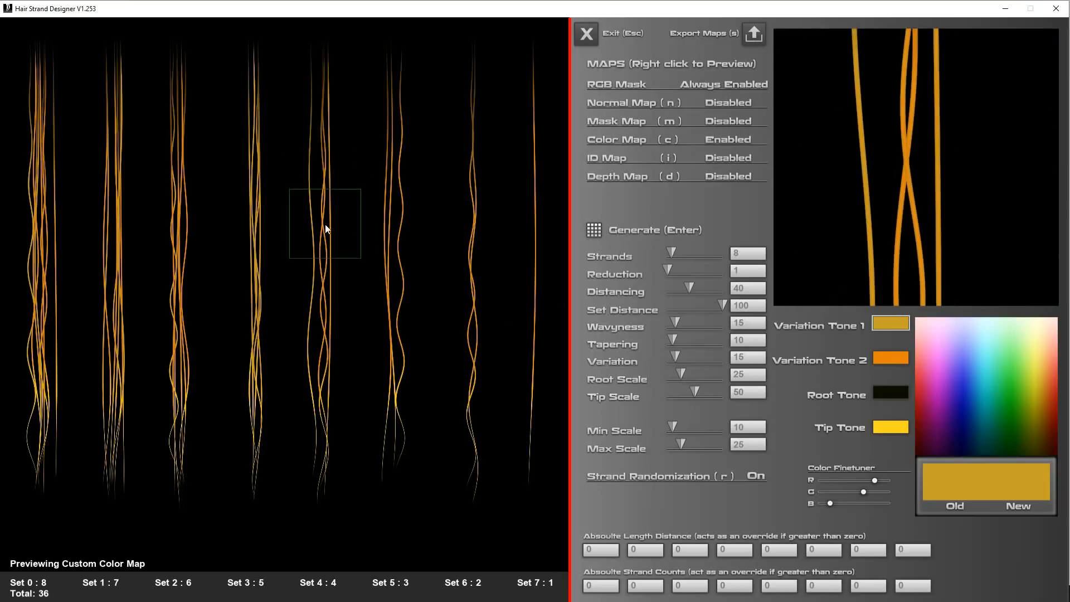
# Set Variation Tone 1 to green and Variation Tone 2 to dark blue, and regenerate the strands
pyautogui.moveTo(975, 425); pyautogui.dragTo(907, 369)
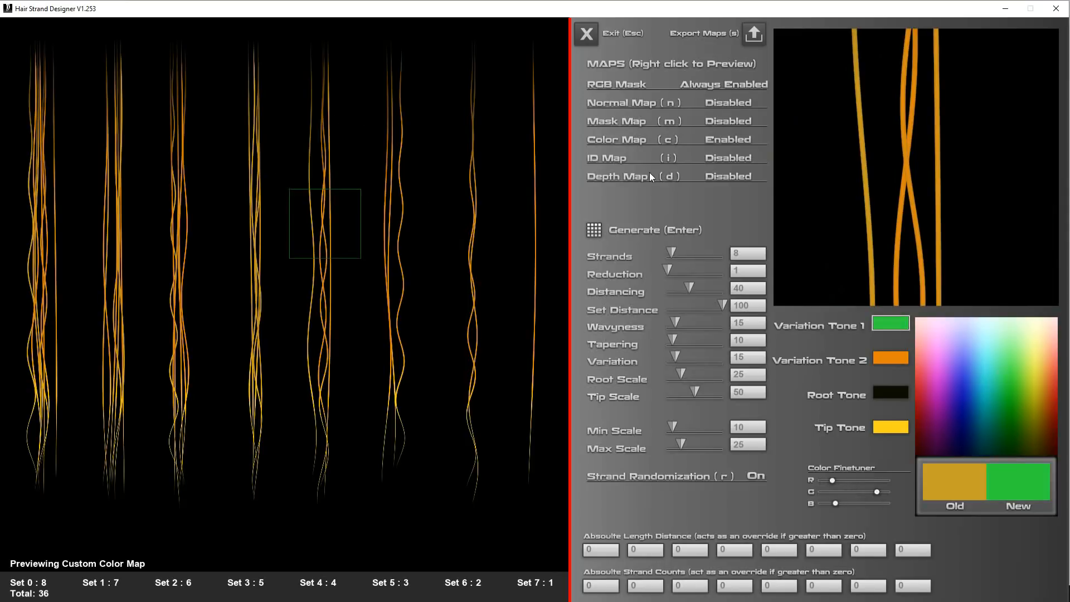
pyautogui.click(903, 360)
pyautogui.moveTo(971, 382); pyautogui.dragTo(950, 438)
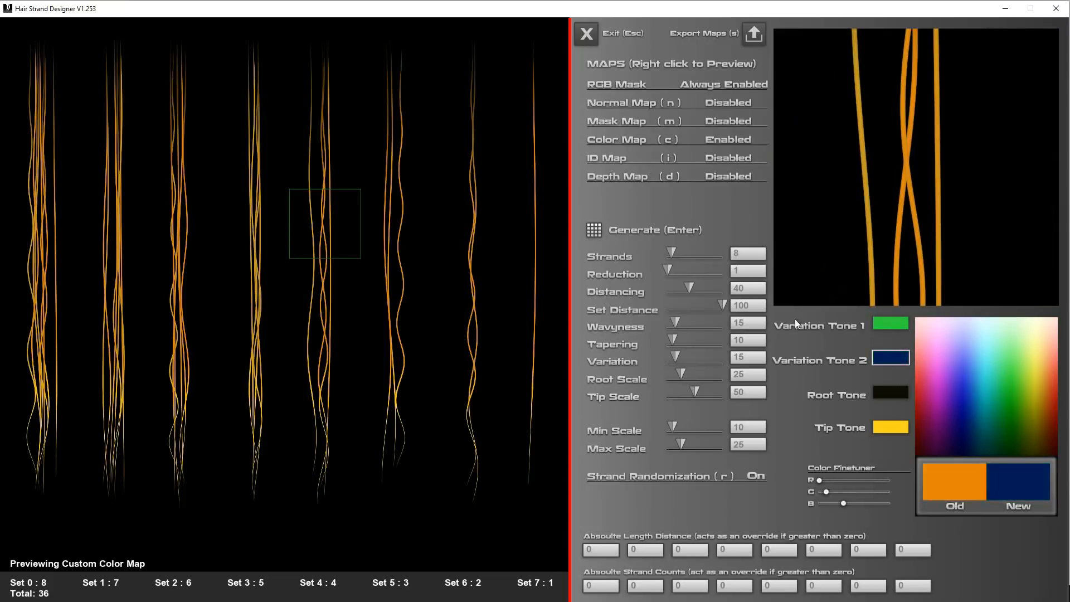
pyautogui.click(592, 232)
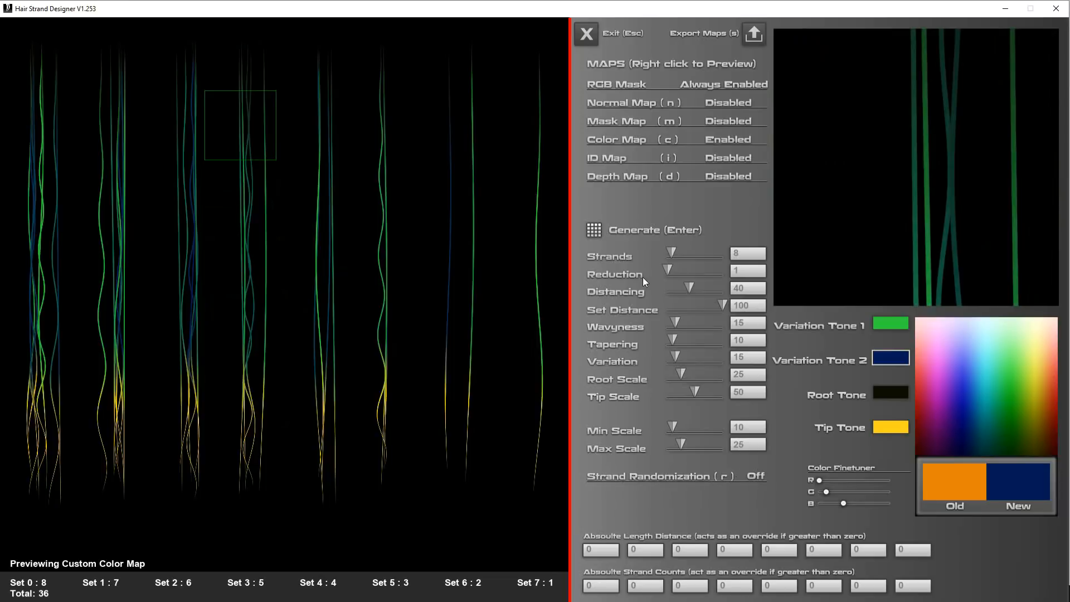
pyautogui.click(595, 229)
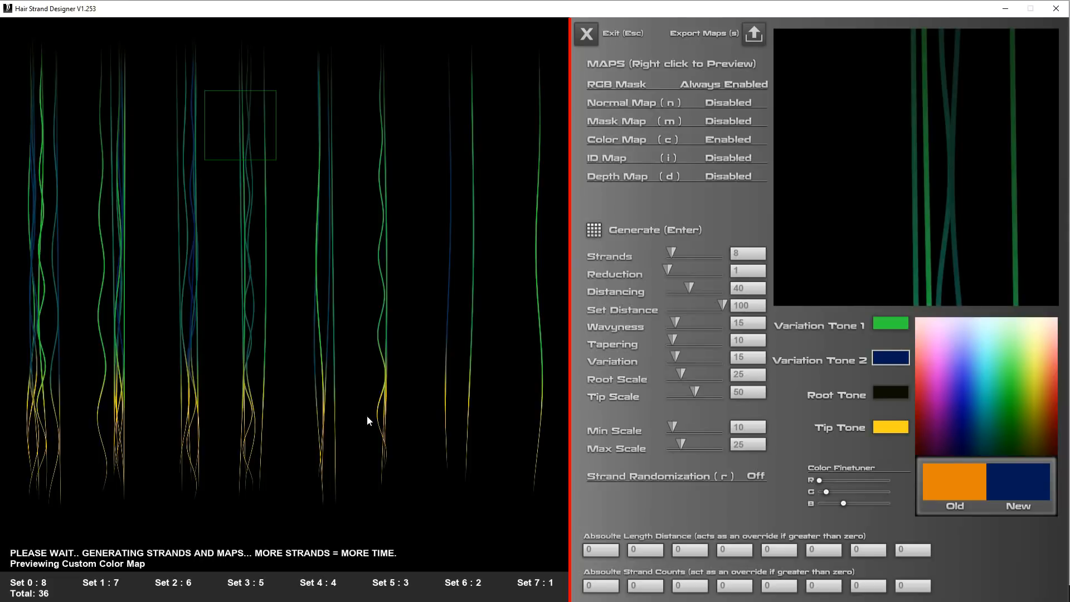
# Recolor the strands with brown Variation Tone 1, bright blue Variation Tone 2, dark green Root Tone and blue Tip Tone, and regenerate them
pyautogui.moveTo(971, 427); pyautogui.dragTo(1009, 425)
pyautogui.click(891, 323)
pyautogui.click(1045, 420)
pyautogui.click(905, 394)
pyautogui.click(901, 426)
pyautogui.click(964, 376)
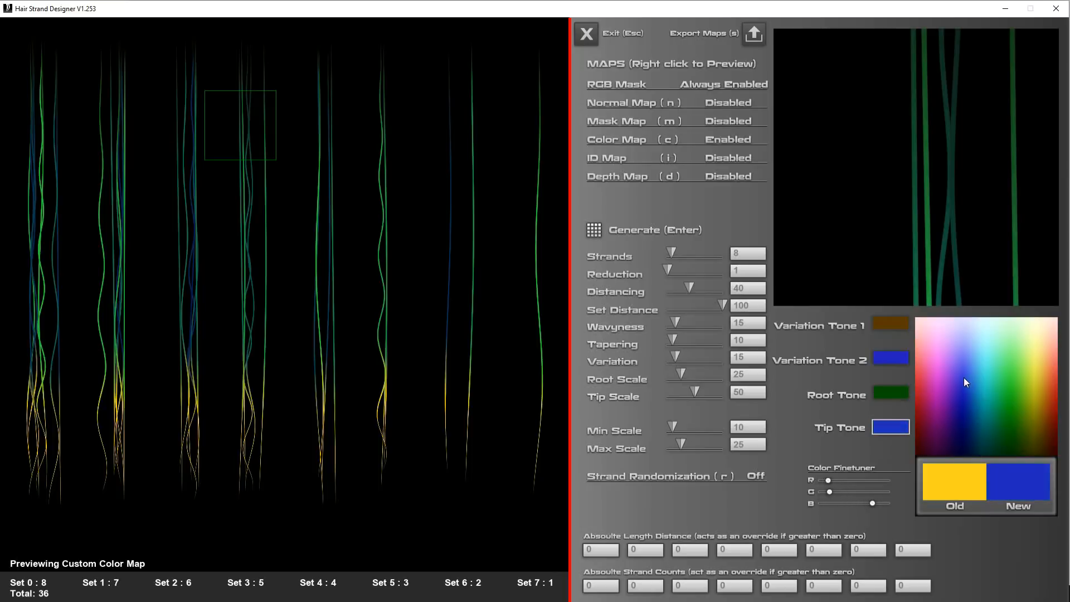
pyautogui.click(595, 230)
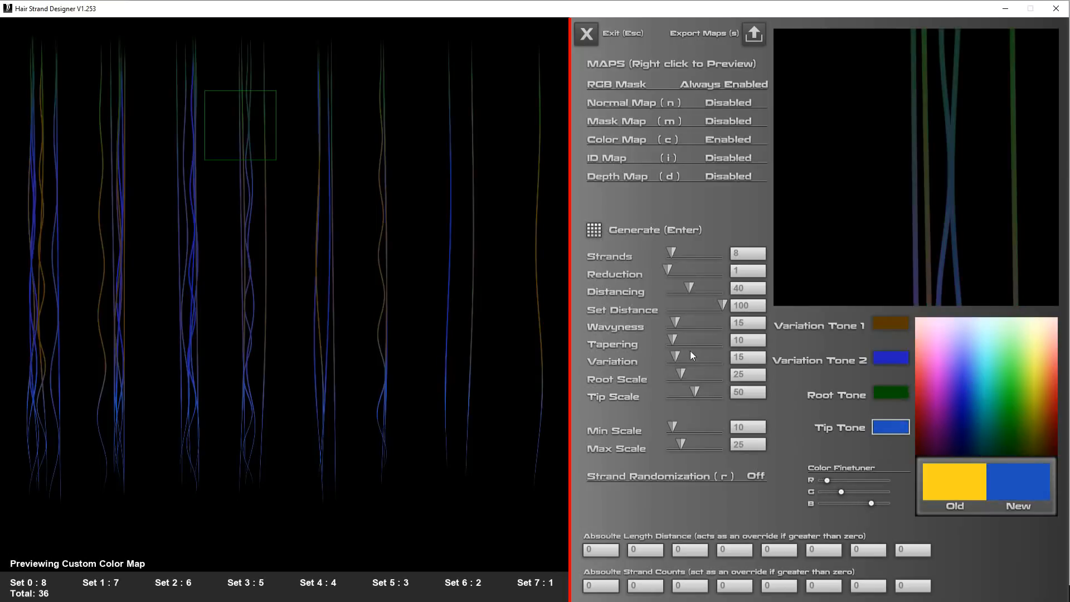
# Set Tapering to 83 and Wavyness to 60, regenerating the strands after each change
pyautogui.moveTo(711, 340); pyautogui.dragTo(714, 340)
pyautogui.click(592, 231)
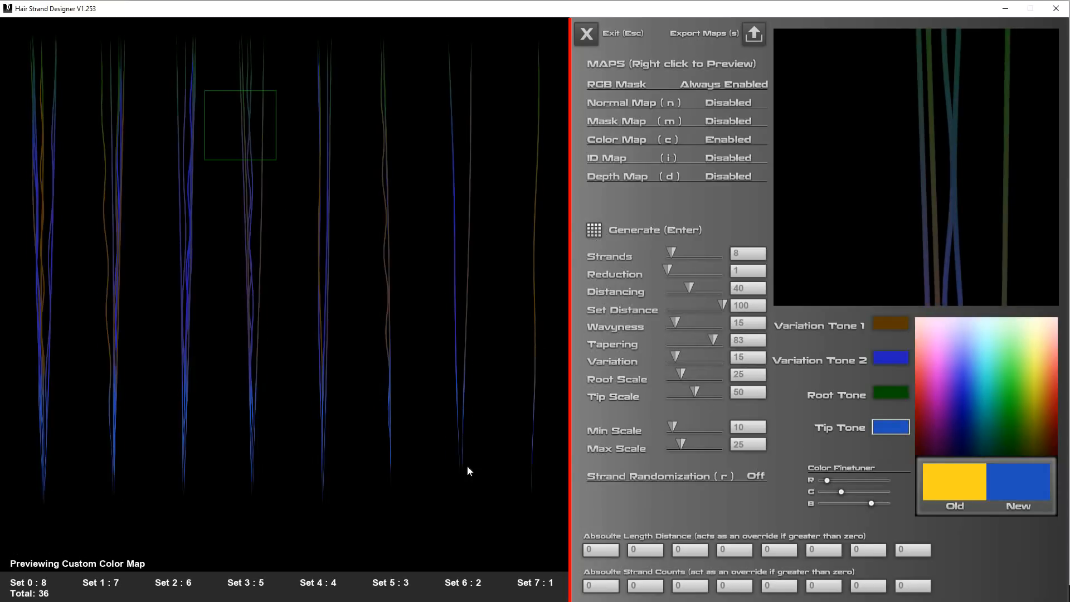
pyautogui.moveTo(685, 323); pyautogui.dragTo(680, 321)
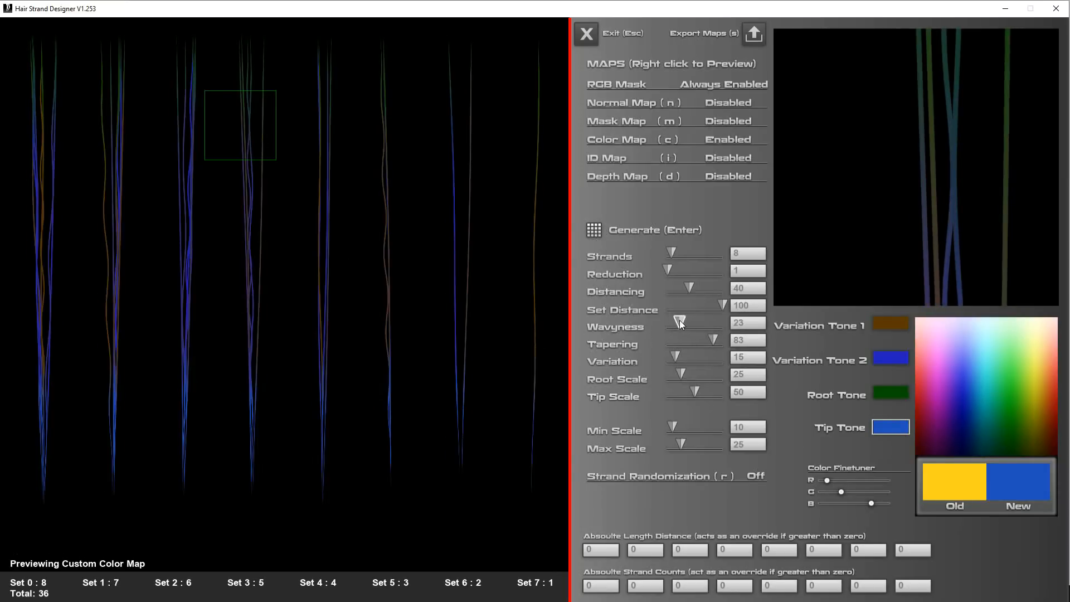
pyautogui.click(594, 230)
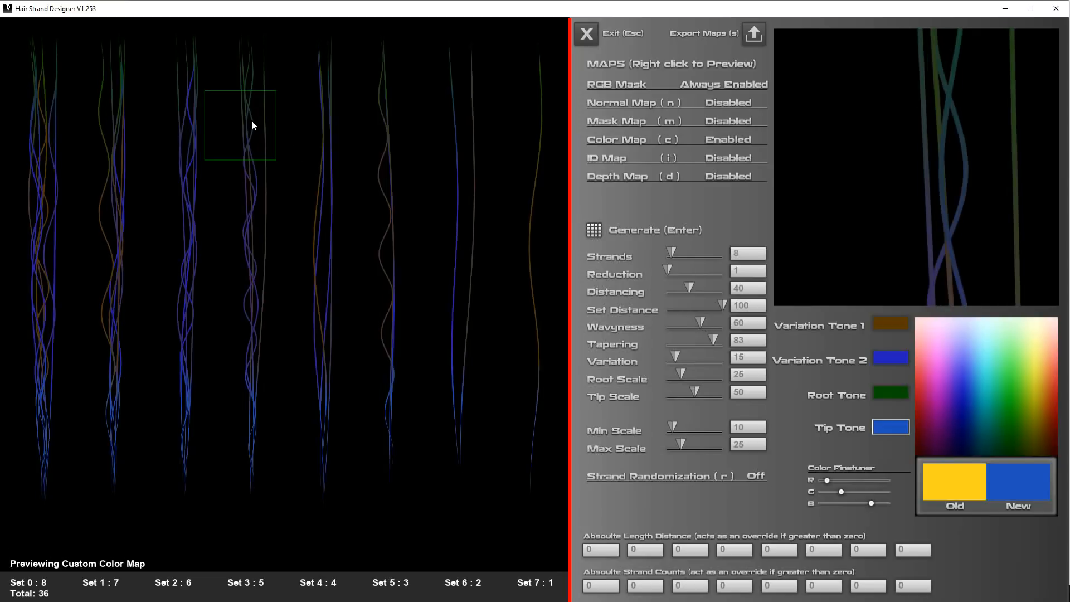
# Set Variation Tone 1 to olive yellow and Variation Tone 2 to light yellow
pyautogui.click(886, 326)
pyautogui.click(1036, 382)
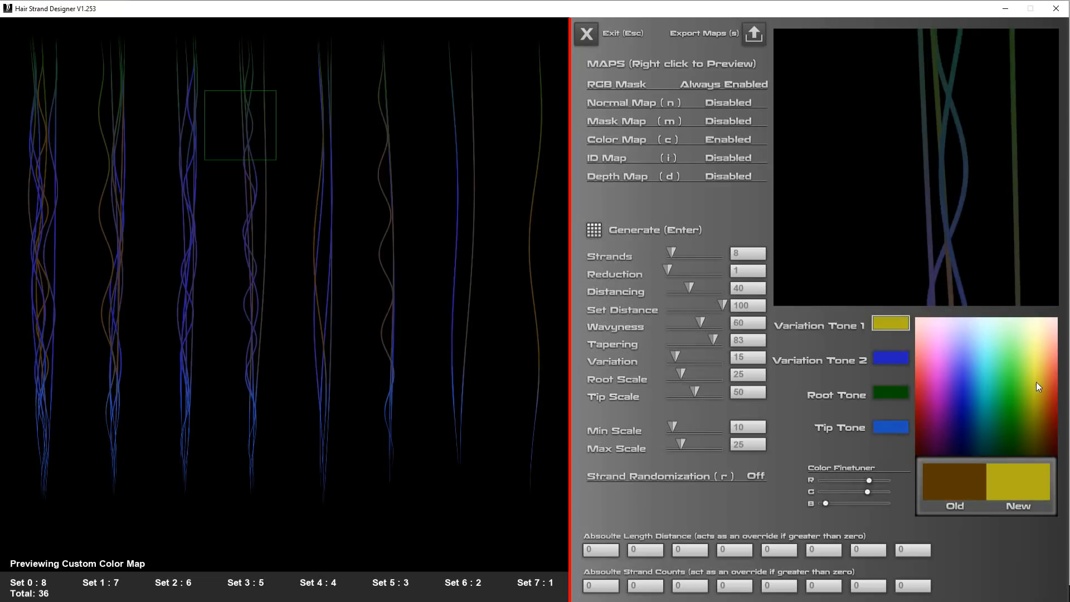
pyautogui.click(888, 358)
pyautogui.click(1036, 362)
pyautogui.click(1036, 357)
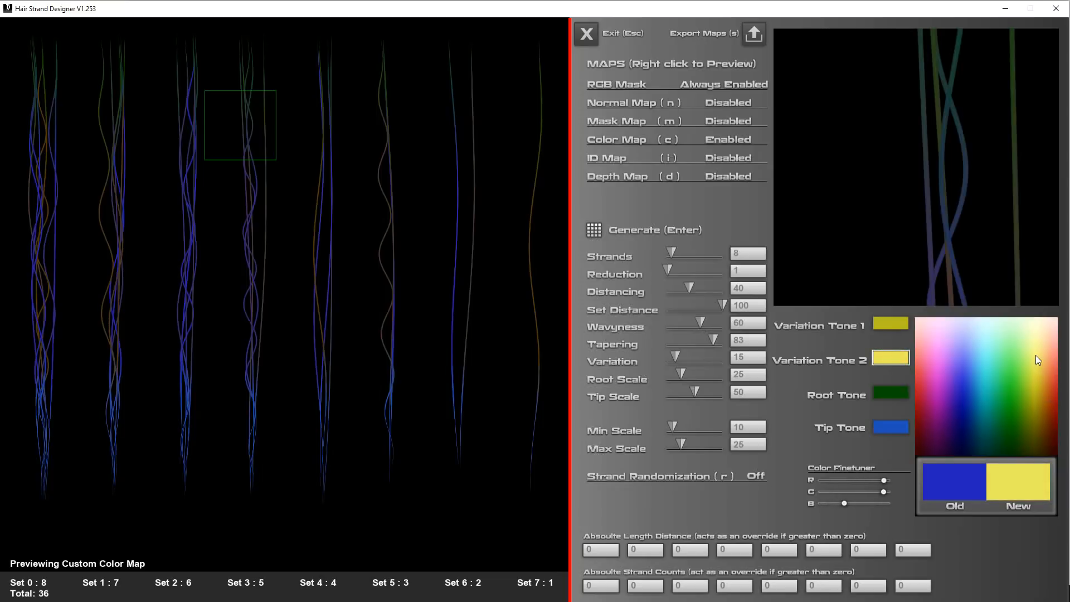
# Fine-tune the Root Tone to near black and the Tip Tone to dark teal blue, and regenerate the strands
pyautogui.click(891, 396)
pyautogui.moveTo(997, 424); pyautogui.dragTo(1010, 440)
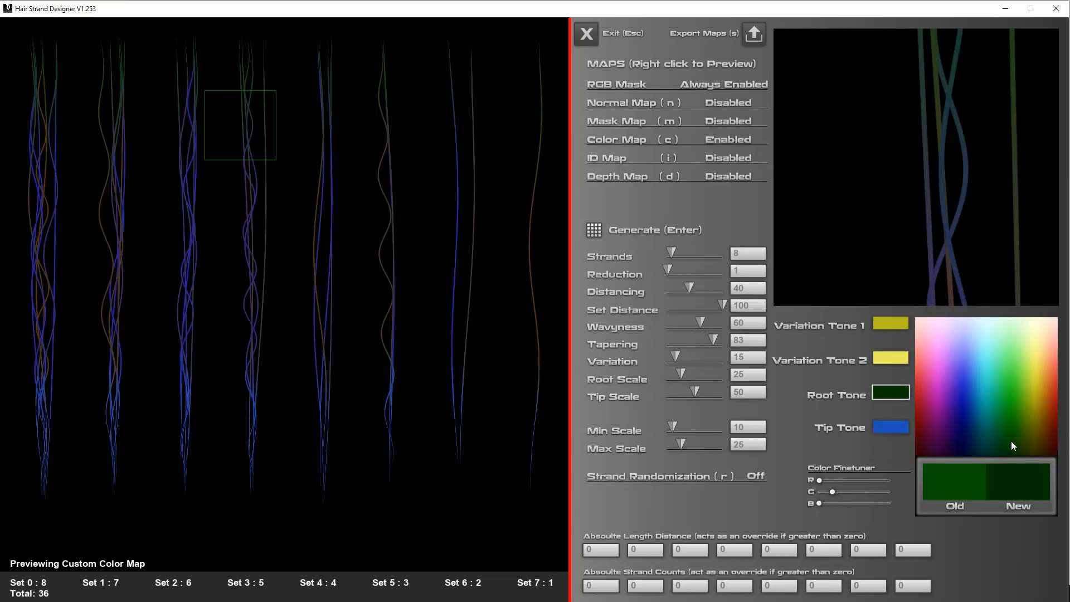
pyautogui.moveTo(831, 491); pyautogui.dragTo(823, 480)
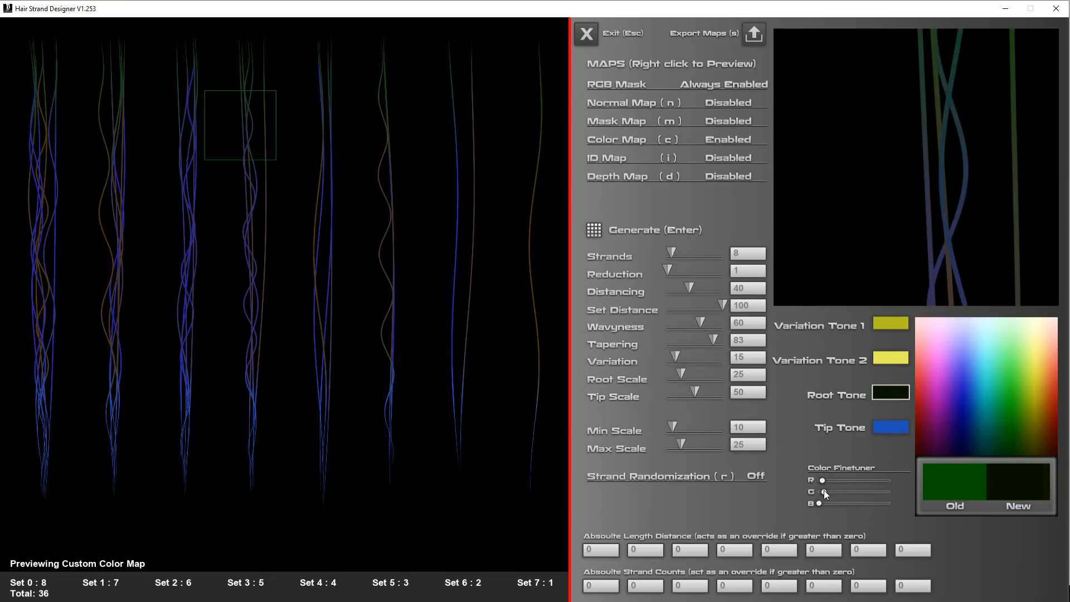
pyautogui.click(902, 428)
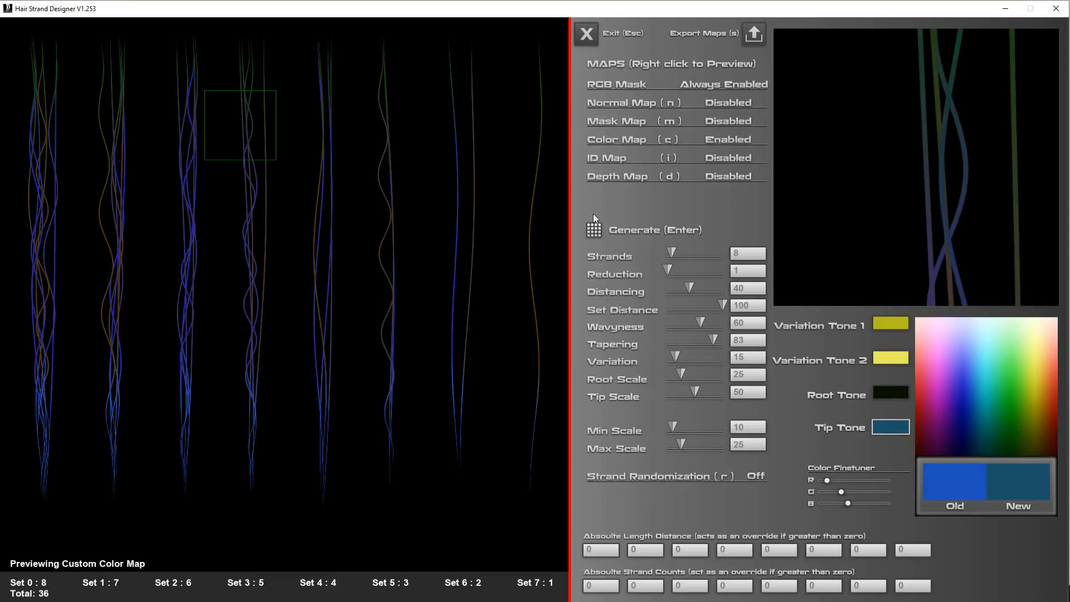
pyautogui.click(592, 230)
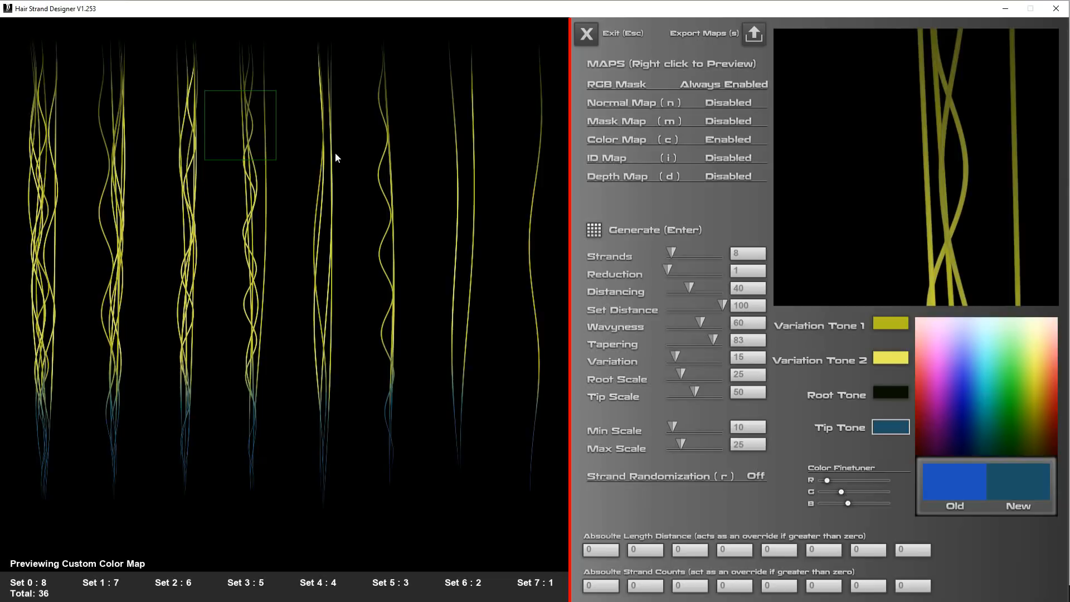
# Set Root Scale to 68 and regenerate the strands
pyautogui.moveTo(679, 373); pyautogui.dragTo(687, 375)
pyautogui.press('Return')
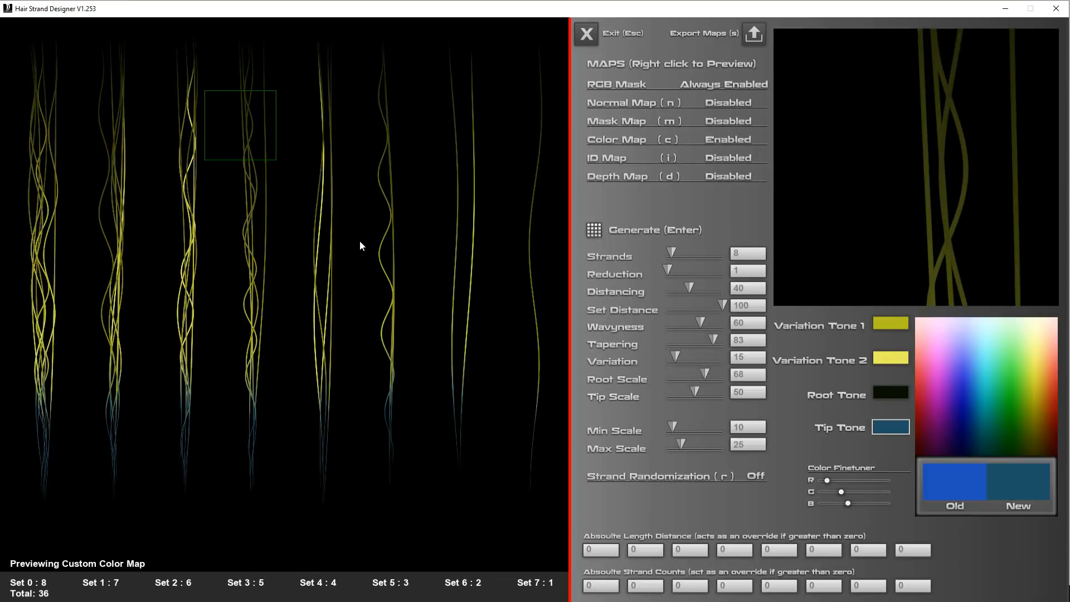
# View the current seed value and leave it unchanged
pyautogui.press('space')
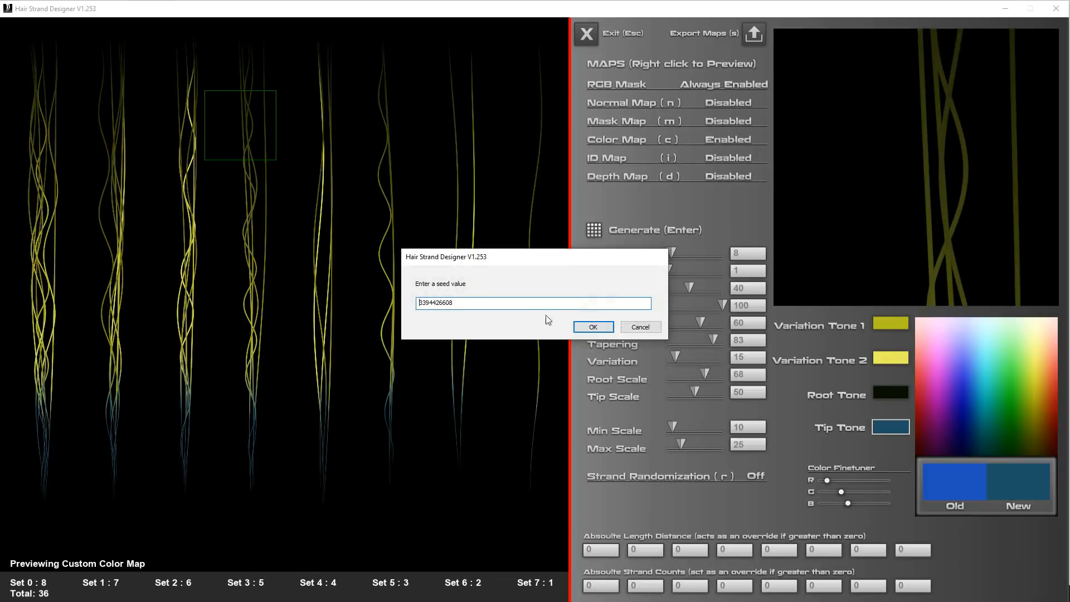
pyautogui.doubleClick(449, 302)
pyautogui.click(640, 328)
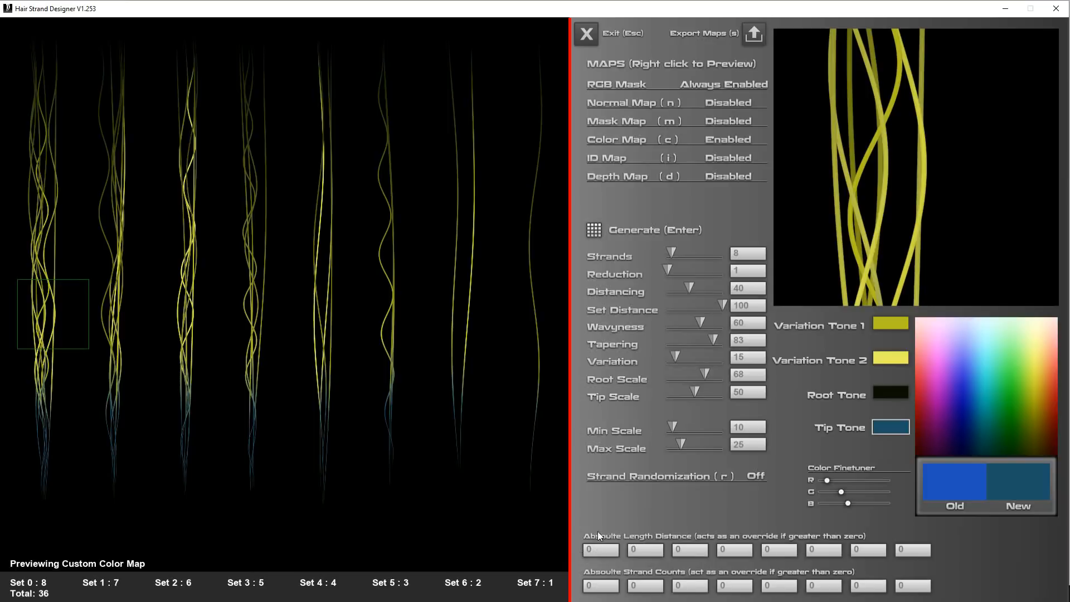
# Set Variation to 68 and regenerate the strands
pyautogui.moveTo(72, 326); pyautogui.dragTo(69, 316)
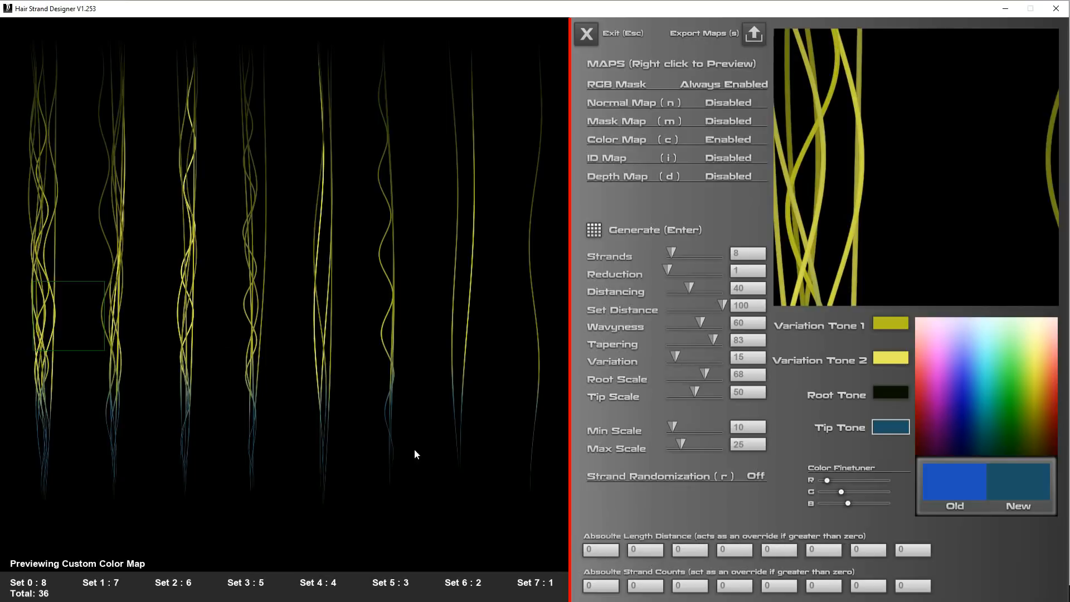
pyautogui.moveTo(78, 312); pyautogui.dragTo(29, 419)
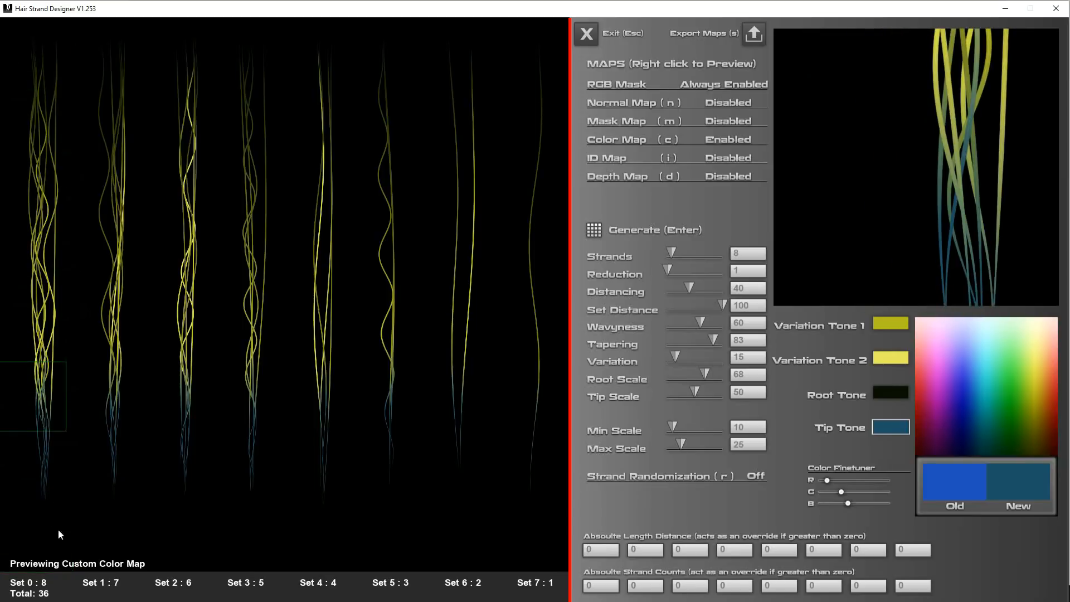
pyautogui.moveTo(42, 398); pyautogui.dragTo(49, 405)
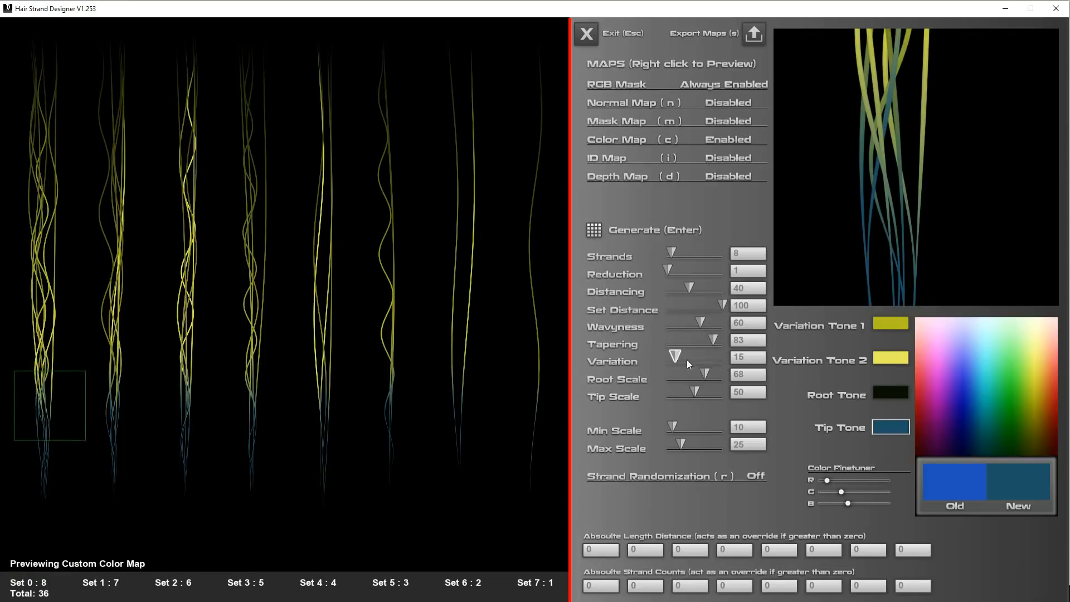
pyautogui.moveTo(681, 358); pyautogui.dragTo(704, 357)
pyautogui.click(587, 229)
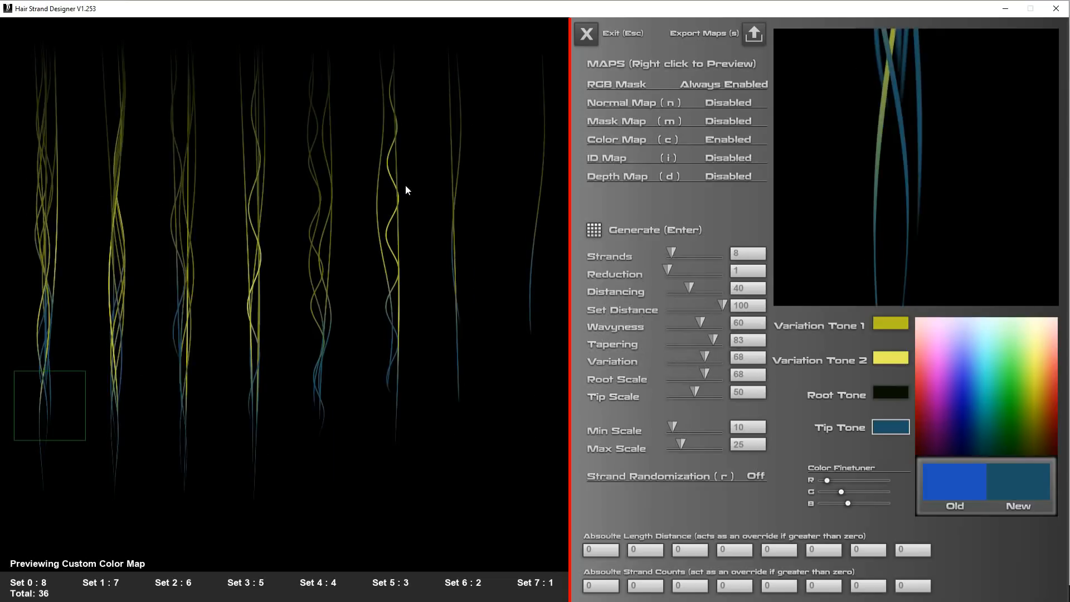
# Reduce Variation to 9 and regenerate the strands
pyautogui.moveTo(64, 399); pyautogui.dragTo(62, 368)
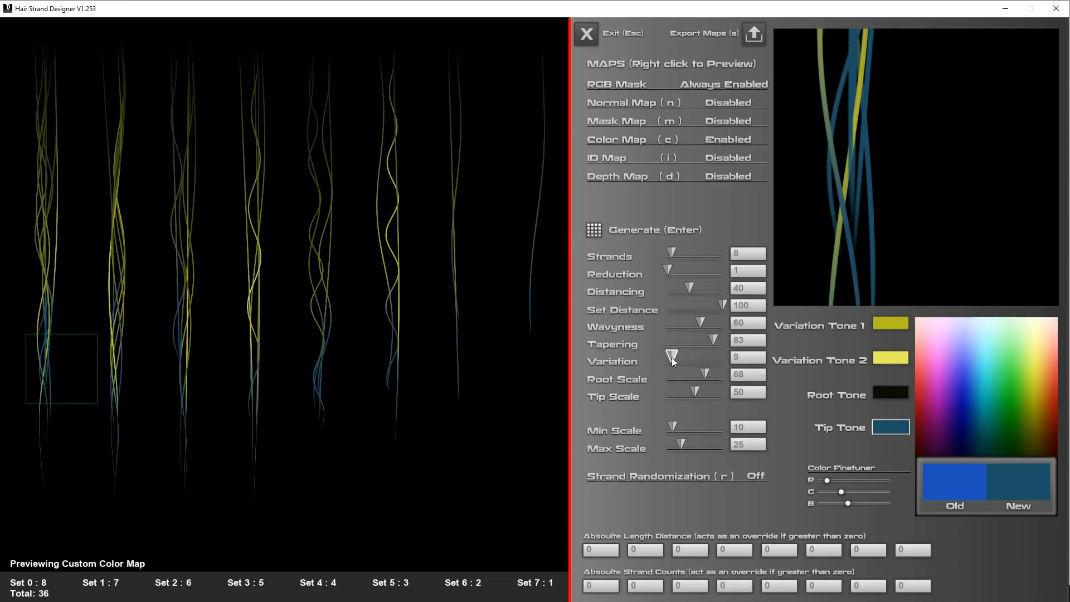
pyautogui.click(600, 231)
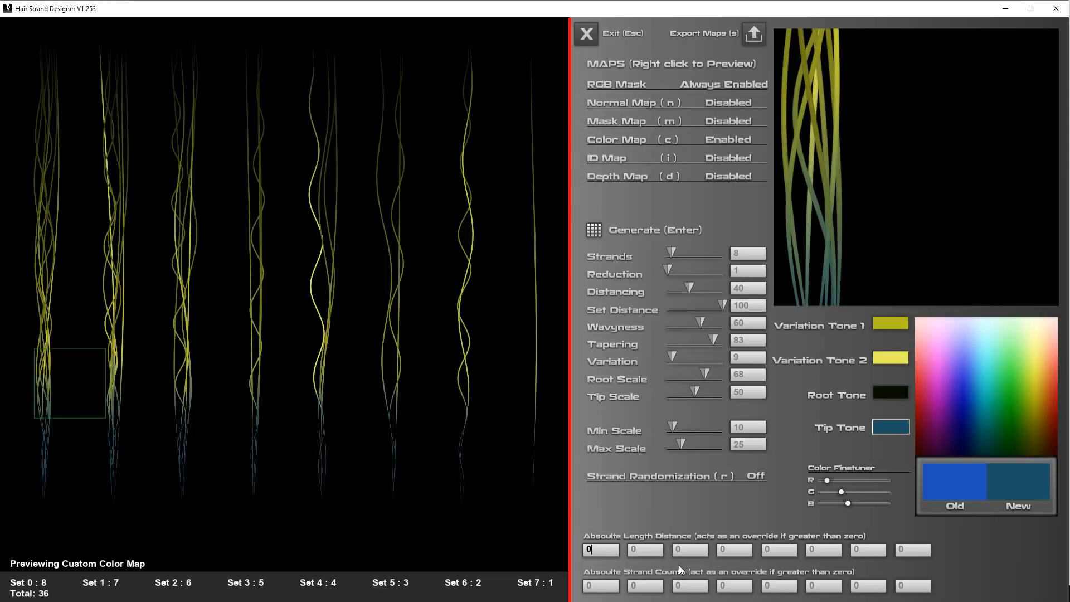
# Enter absolute length distances of 3800, 3000, 2500, 2000 and 1500 for strand sets 0 to 4
pyautogui.press('BackSpace')
pyautogui.write('4000')
pyautogui.click(654, 553)
pyautogui.click(685, 549)
pyautogui.write('2500')
pyautogui.click(735, 551)
pyautogui.write('2000')
pyautogui.click(767, 549)
pyautogui.write('1500')
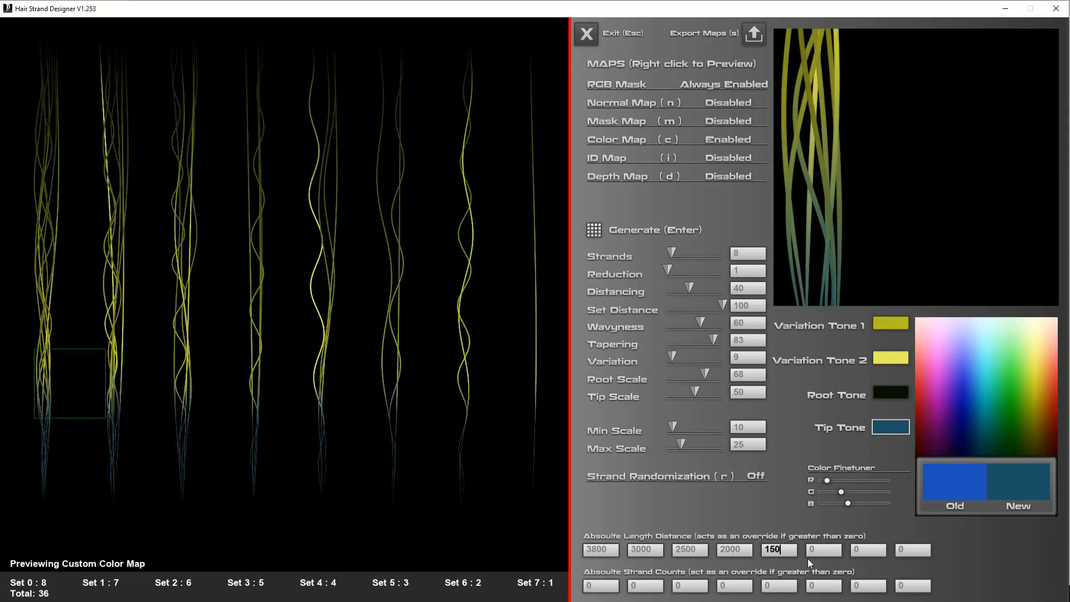
# Enter absolute length distances of 1200 and 800 for strand sets 5 and 6, and regenerate the strands
pyautogui.click(818, 551)
pyautogui.write('1200')
pyautogui.click(860, 551)
pyautogui.click(919, 554)
pyautogui.click(600, 231)
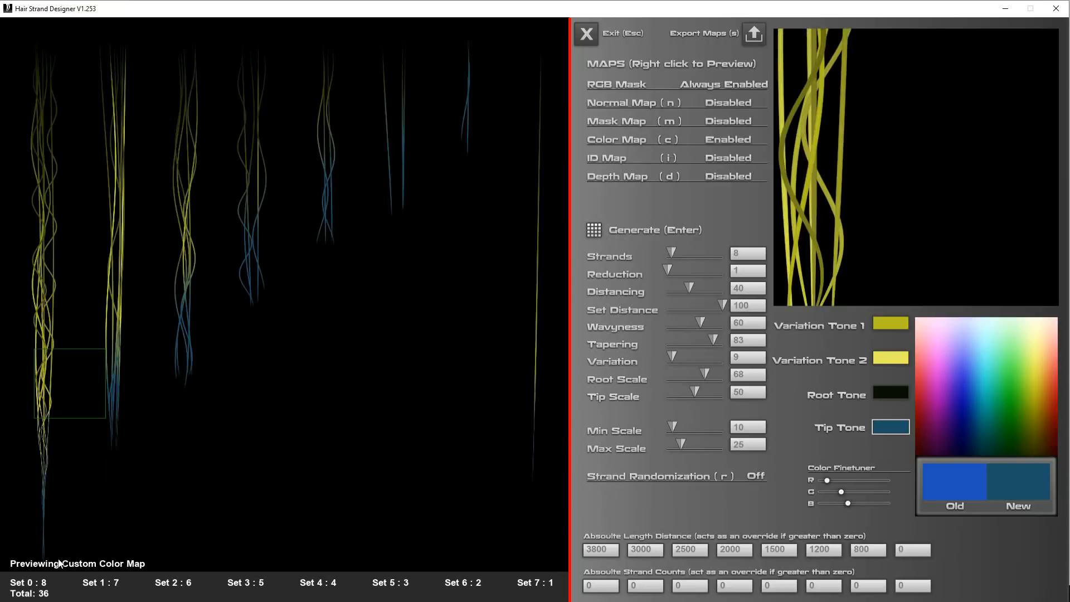
# Reduce Tapering to 70 and regenerate the strands
pyautogui.moveTo(56, 345); pyautogui.dragTo(121, 431)
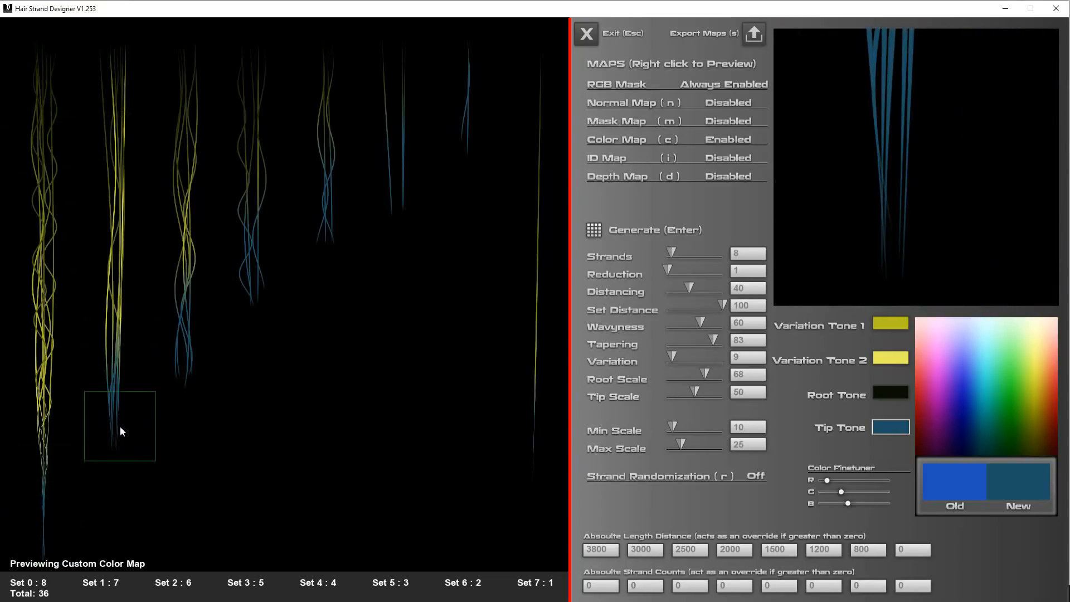
pyautogui.moveTo(707, 342); pyautogui.dragTo(705, 342)
pyautogui.click(594, 229)
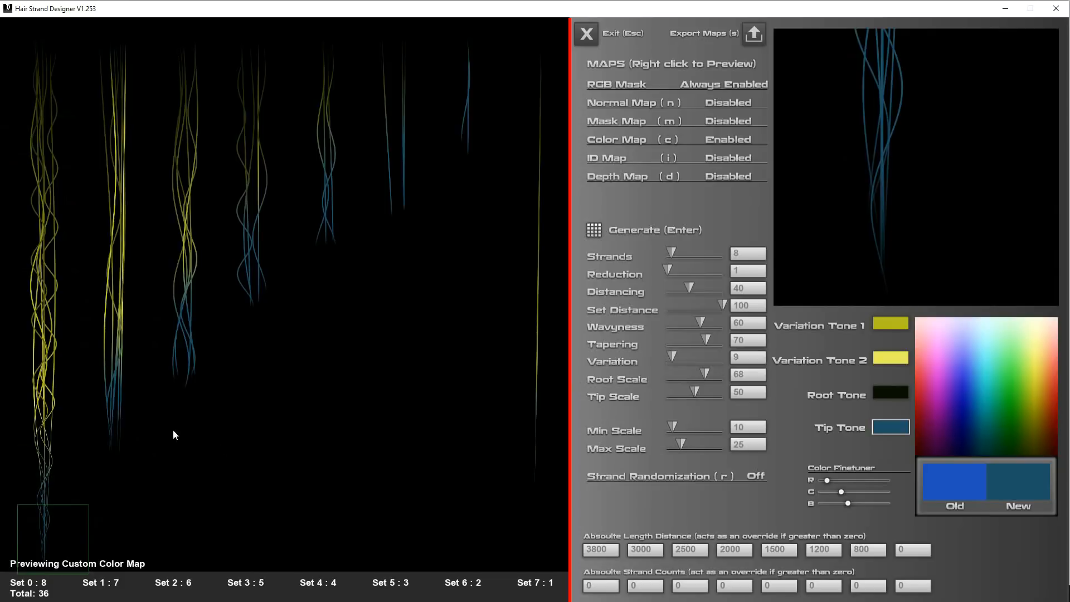
# Shorten set 0's absolute length distance to 3700, regenerate the strands and inspect the set's tips up close
pyautogui.click(68, 506)
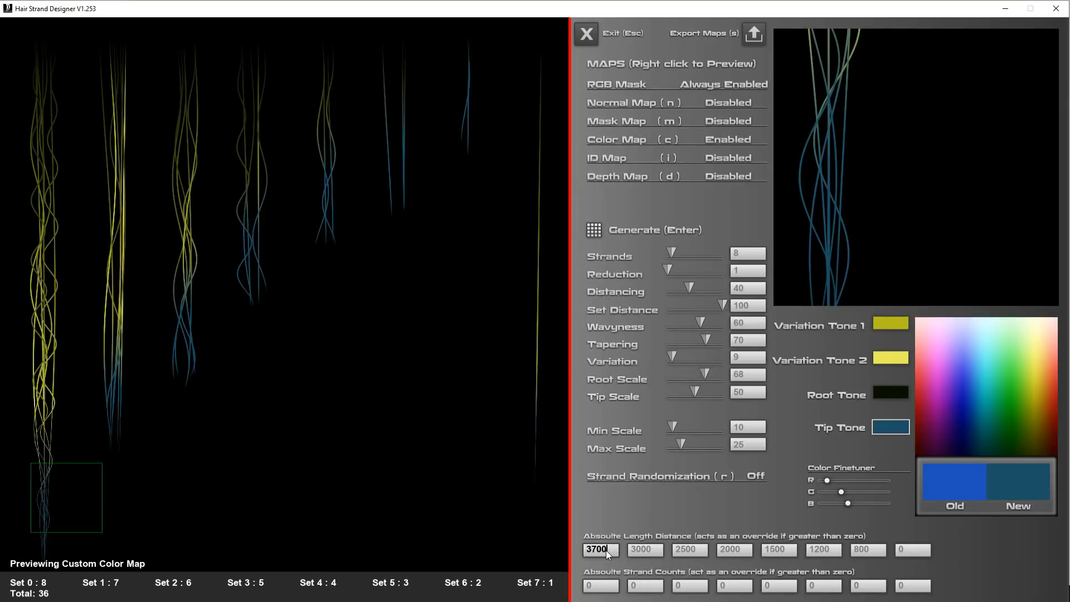
pyautogui.press('Return')
pyautogui.moveTo(43, 487); pyautogui.dragTo(46, 518)
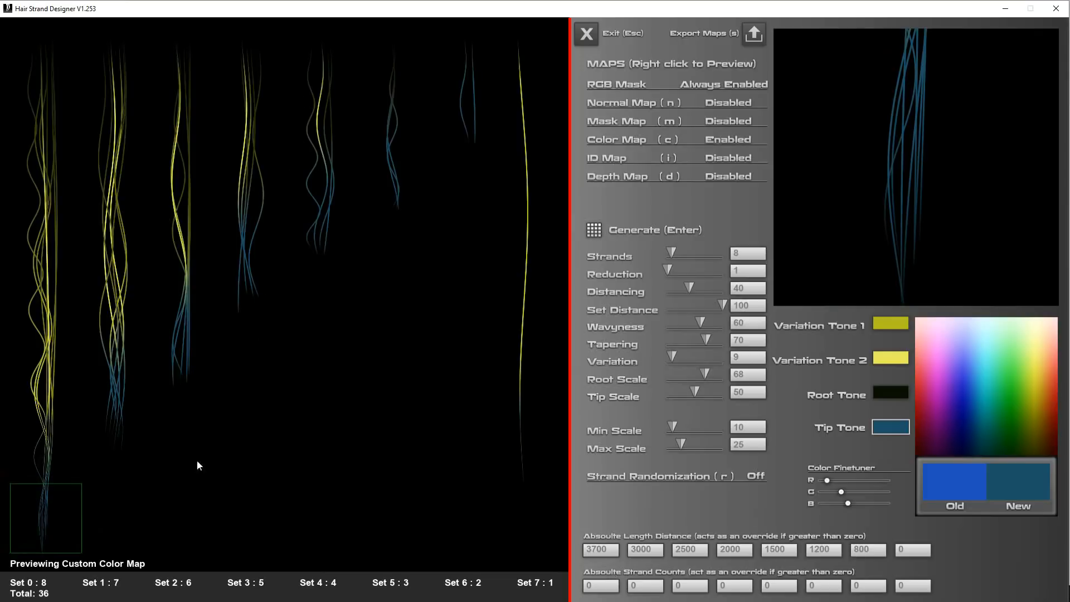
pyautogui.moveTo(45, 498); pyautogui.dragTo(63, 547)
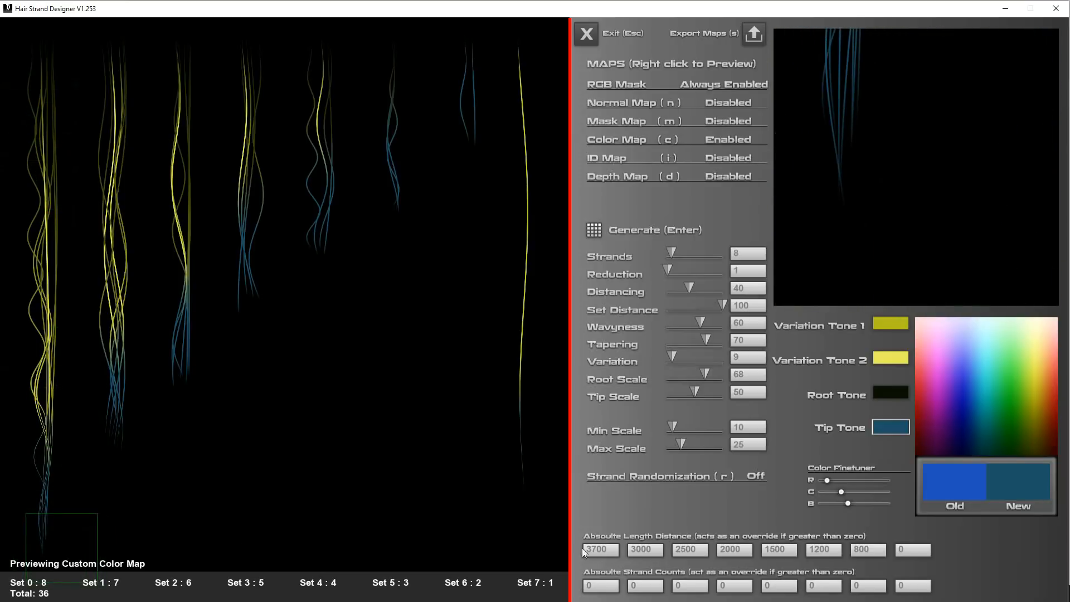
pyautogui.moveTo(132, 551); pyautogui.dragTo(58, 479)
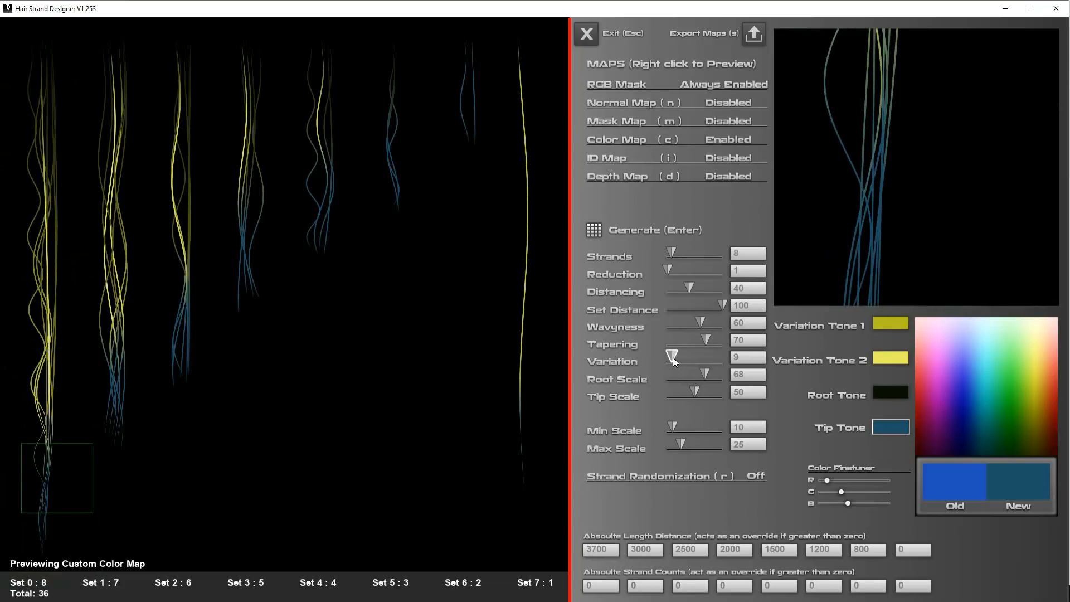
# Set Variation to 10, then raise it to 27, regenerating the strands after each change
pyautogui.moveTo(673, 357); pyautogui.dragTo(672, 357)
pyautogui.click(596, 231)
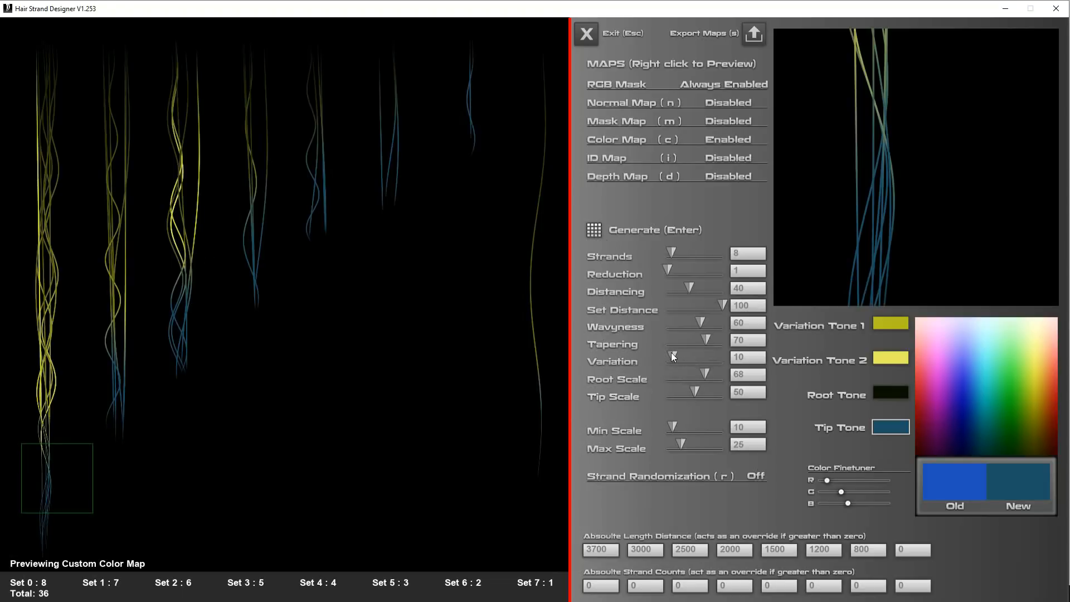
pyautogui.moveTo(675, 354); pyautogui.dragTo(681, 356)
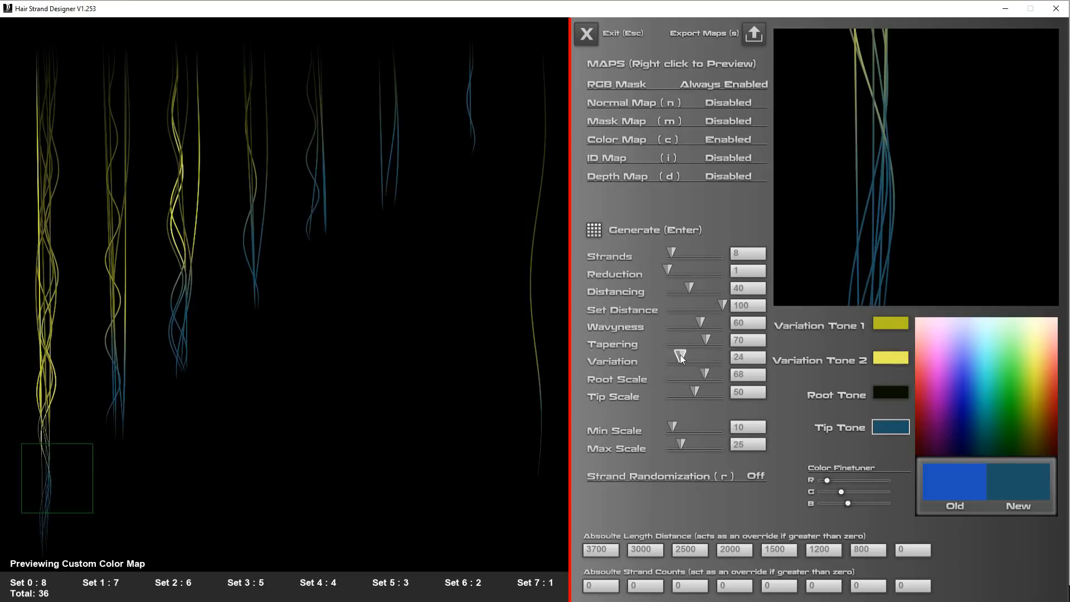
pyautogui.click(595, 229)
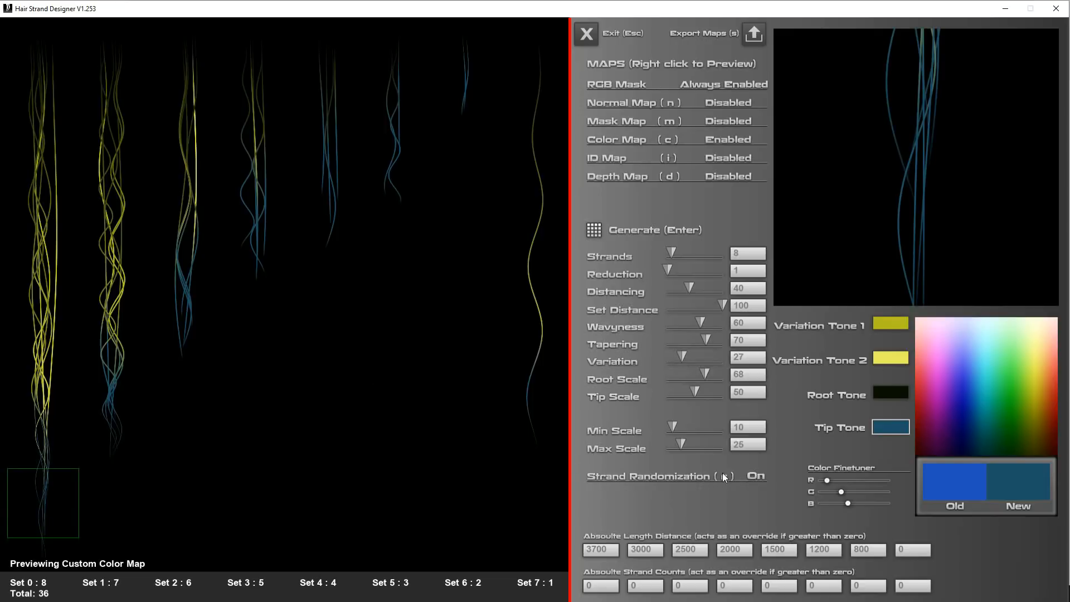
# Regenerate the strands with Strand Randomization on, and open the randomization seed prompt and cancel it
pyautogui.click(663, 480)
pyautogui.click(641, 328)
pyautogui.click(601, 229)
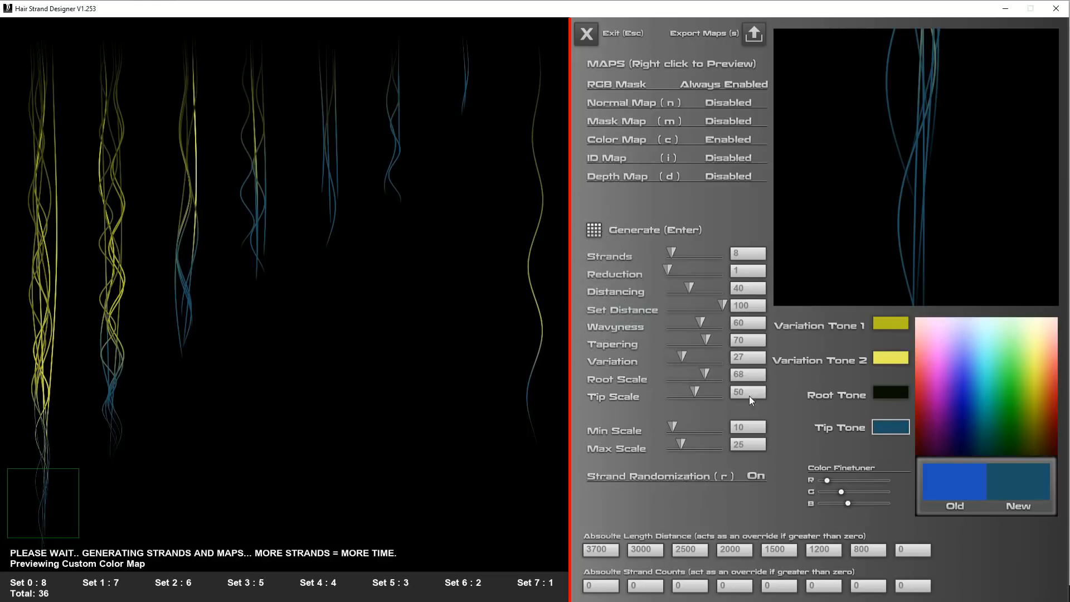
pyautogui.click(581, 483)
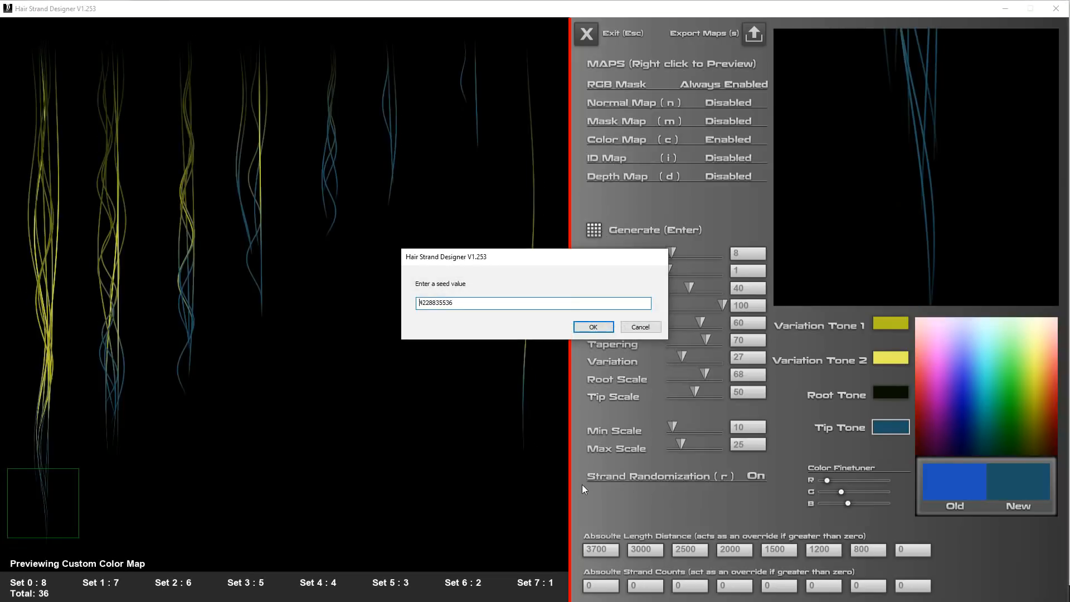
pyautogui.click(636, 330)
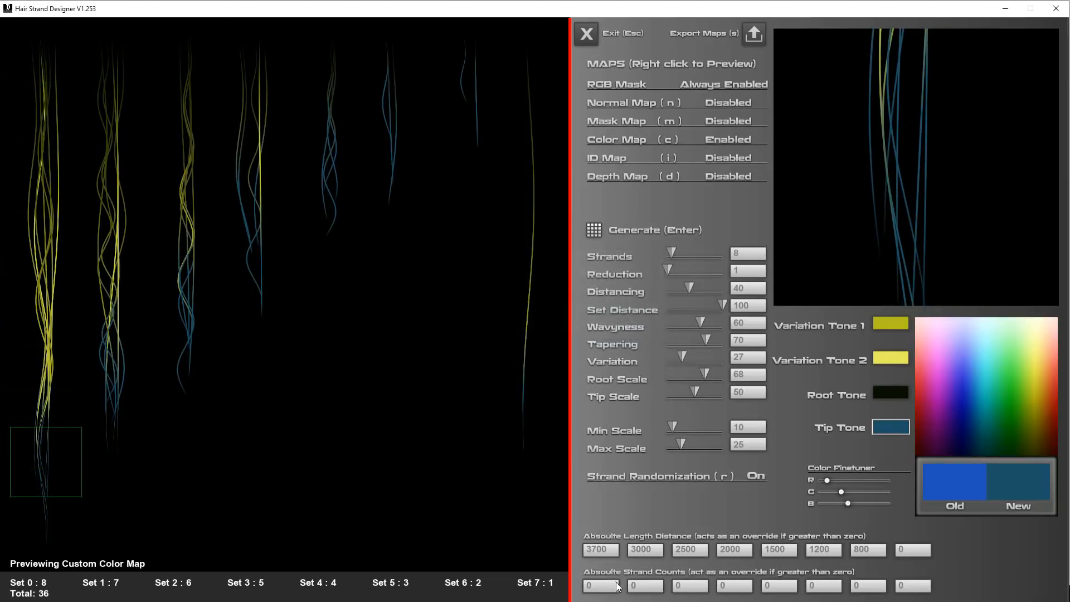
# Enter absolute strand counts of 20, 5, 18 and 4 for strand sets 0 to 3
pyautogui.click(590, 585)
pyautogui.press('BackSpace')
pyautogui.write('20')
pyautogui.click(639, 589)
pyautogui.press('BackSpace')
pyautogui.write('5')
pyautogui.click(686, 589)
pyautogui.press('BackSpace')
pyautogui.write('18')
pyautogui.click(724, 588)
pyautogui.press('BackSpace')
pyautogui.write('4')
# Enter absolute strand counts of 15, 3, 2 and 1 for strand sets 4 to 7, and regenerate the strands
pyautogui.click(776, 588)
pyautogui.press('BackSpace')
pyautogui.write('15')
pyautogui.click(821, 587)
pyautogui.press('BackSpace')
pyautogui.write('3')
pyautogui.click(864, 589)
pyautogui.press('BackSpace')
pyautogui.write('2')
pyautogui.click(906, 586)
pyautogui.press('BackSpace')
pyautogui.write('1')
pyautogui.press('Return')
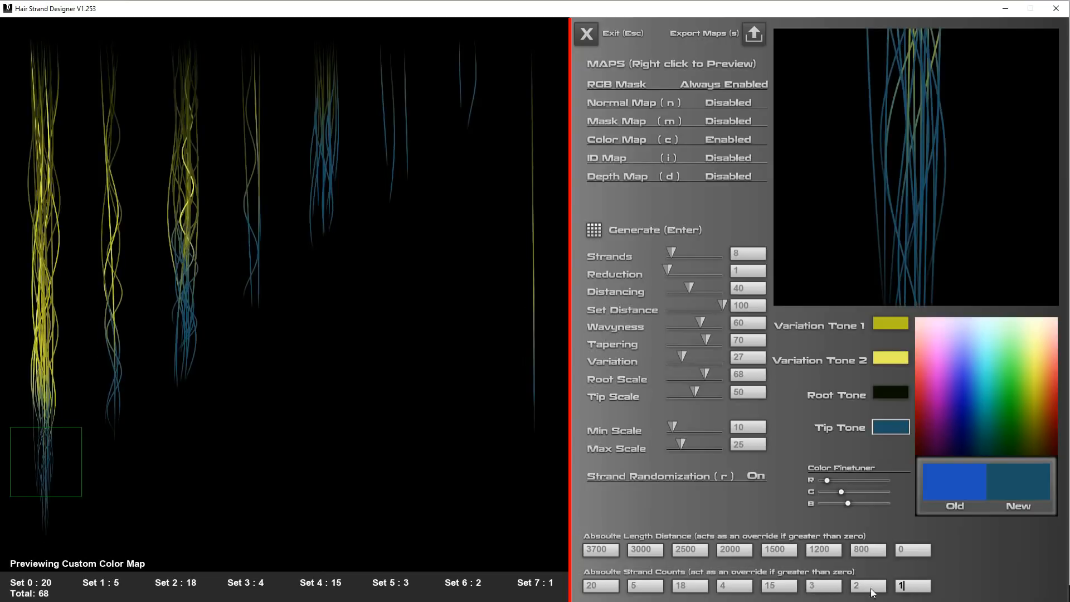
# Reset set 5's absolute length distance to 0, regenerate the strands and inspect sets 4 and 0 up close
pyautogui.click(60, 453)
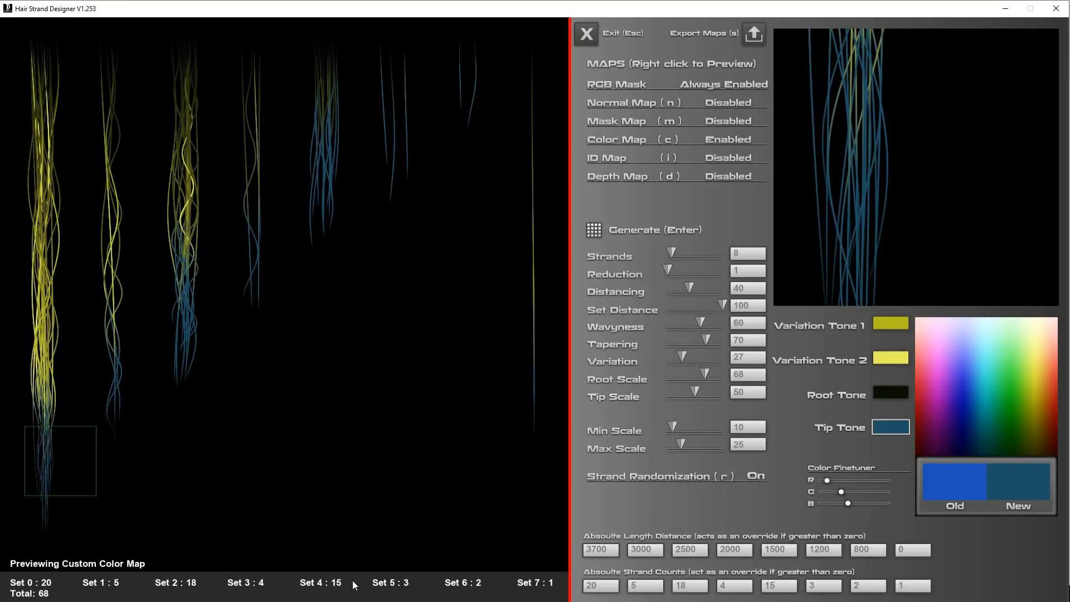
pyautogui.moveTo(237, 483); pyautogui.dragTo(389, 194)
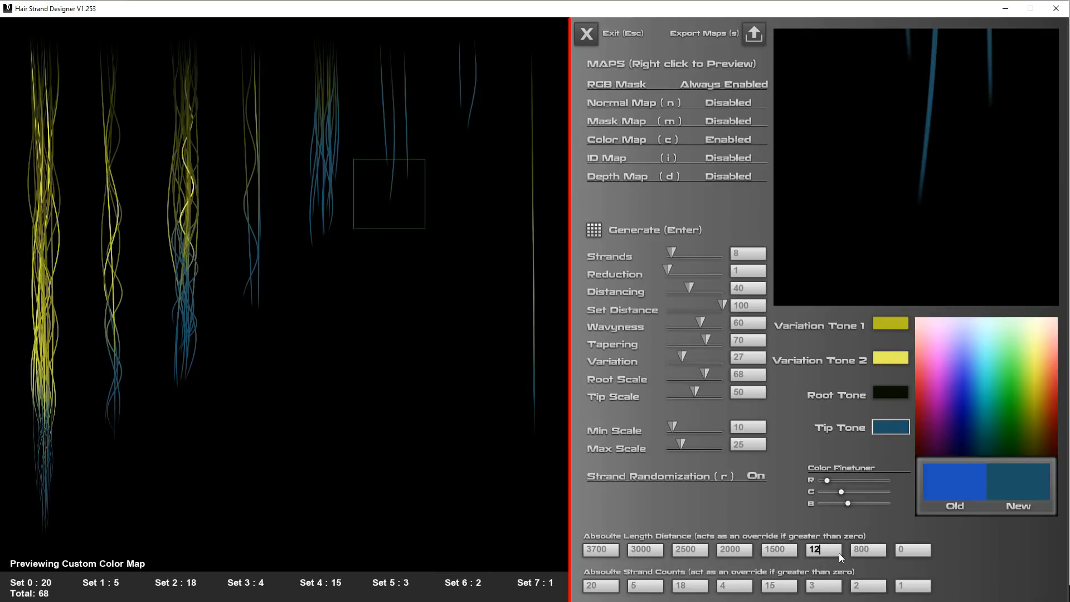
pyautogui.press('Return')
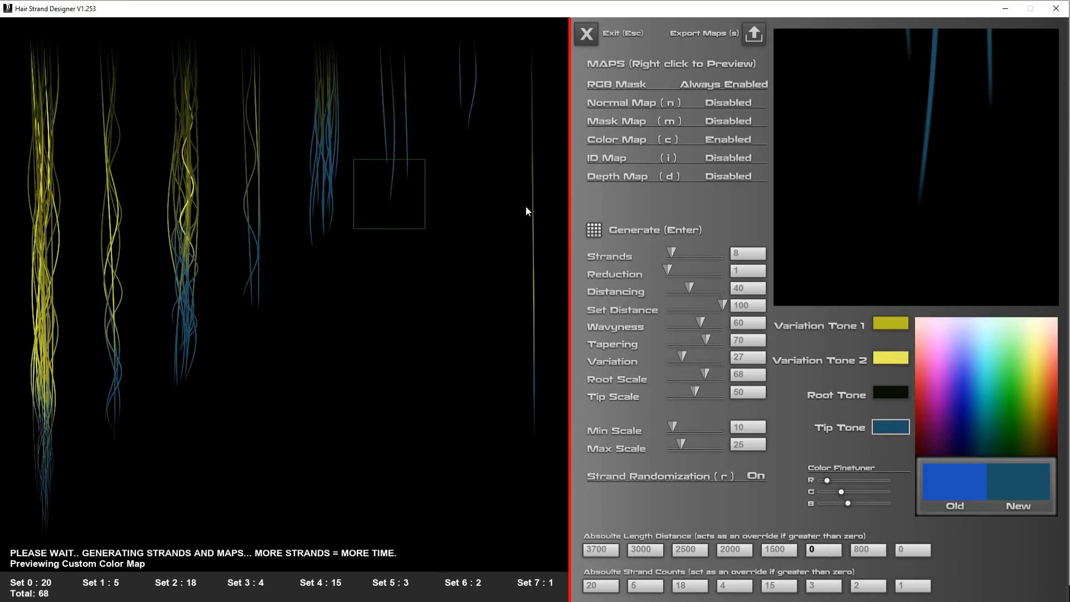
pyautogui.moveTo(399, 173); pyautogui.dragTo(313, 206)
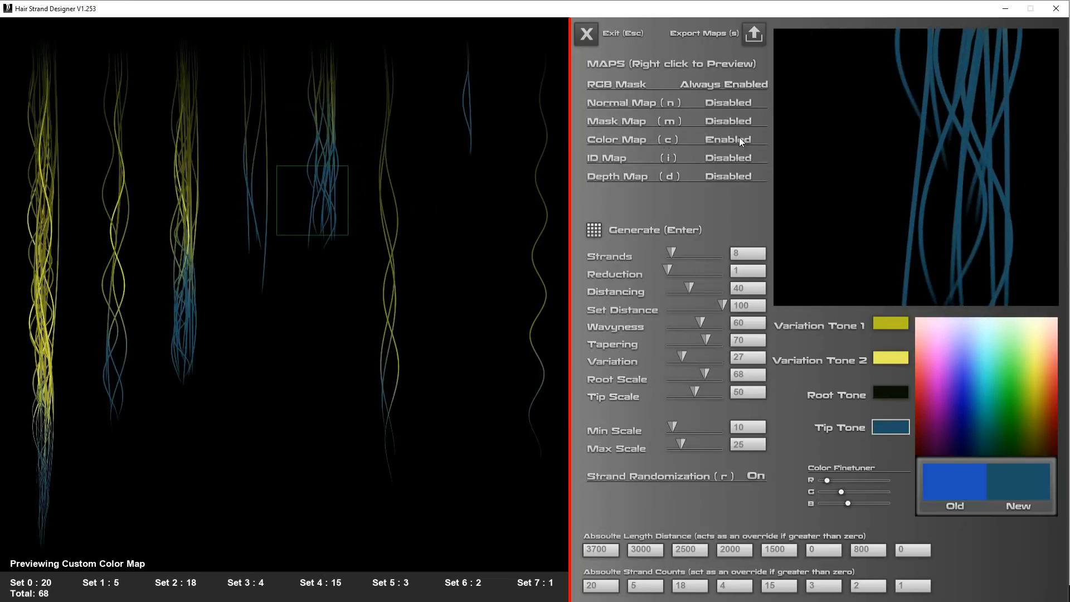
pyautogui.moveTo(354, 148); pyautogui.dragTo(48, 367)
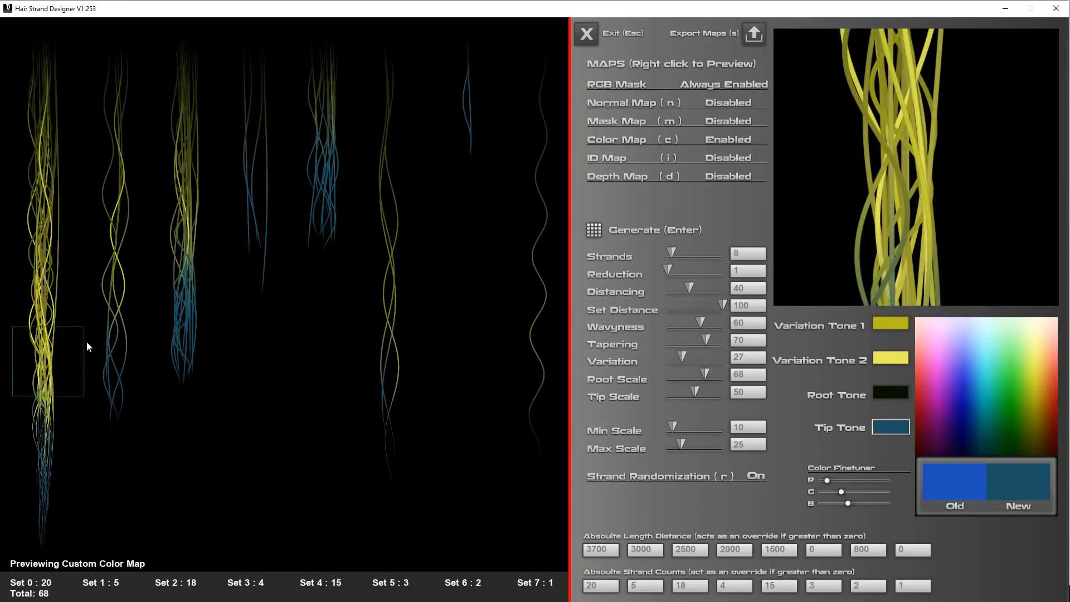
# Change the tip tone to a dark olive-gold and variation tone 1 to an orange-brown
pyautogui.click(1041, 410)
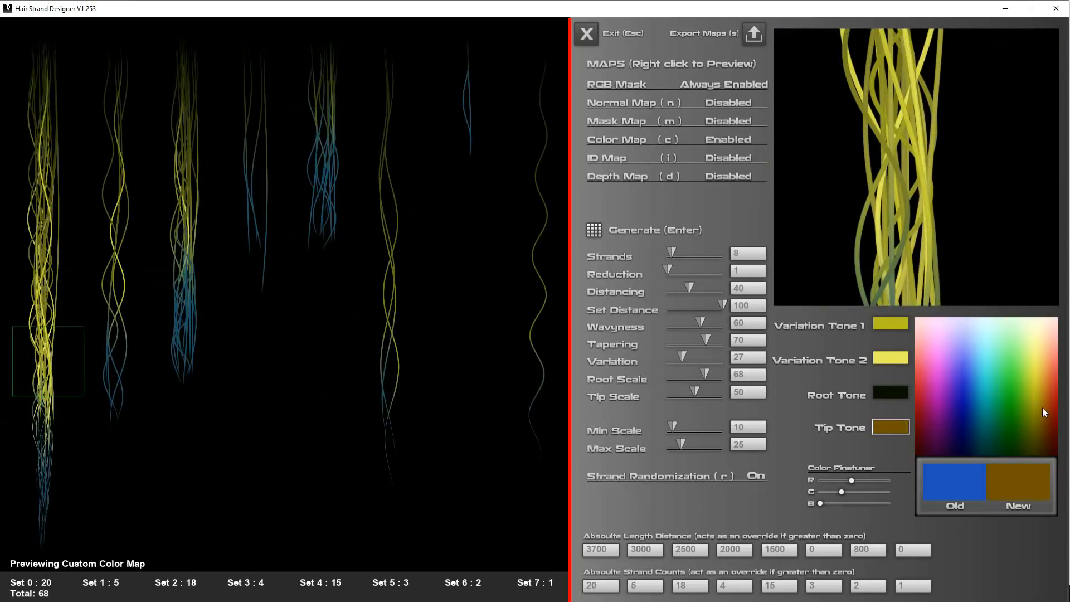
pyautogui.click(891, 324)
pyautogui.click(1036, 410)
pyautogui.click(1044, 404)
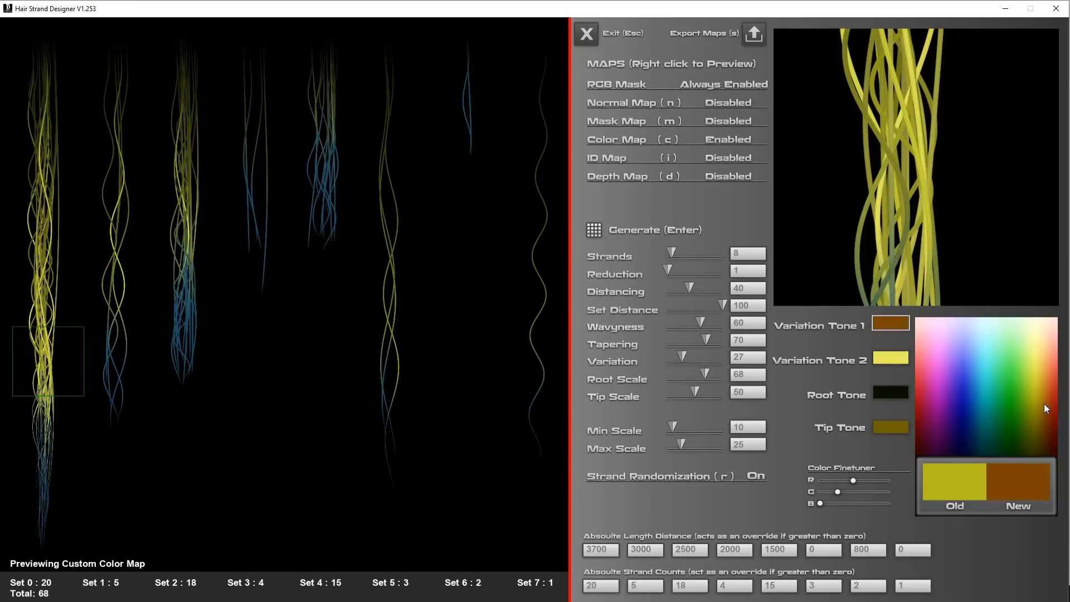
# Change variation tone 2 to a dark brown
pyautogui.click(903, 359)
pyautogui.click(1048, 426)
pyautogui.click(1039, 426)
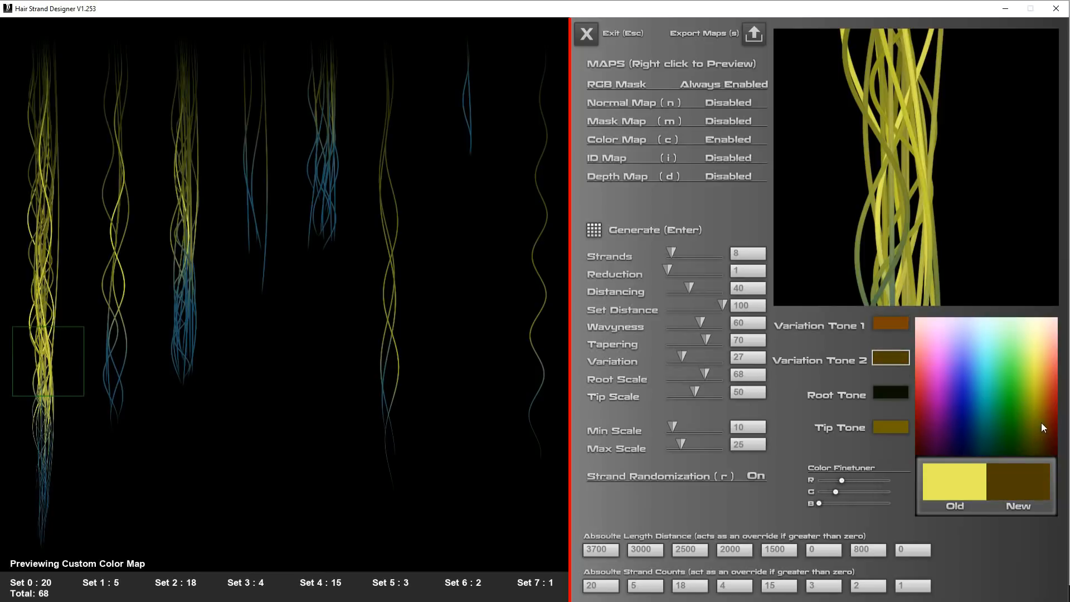
pyautogui.click(1041, 429)
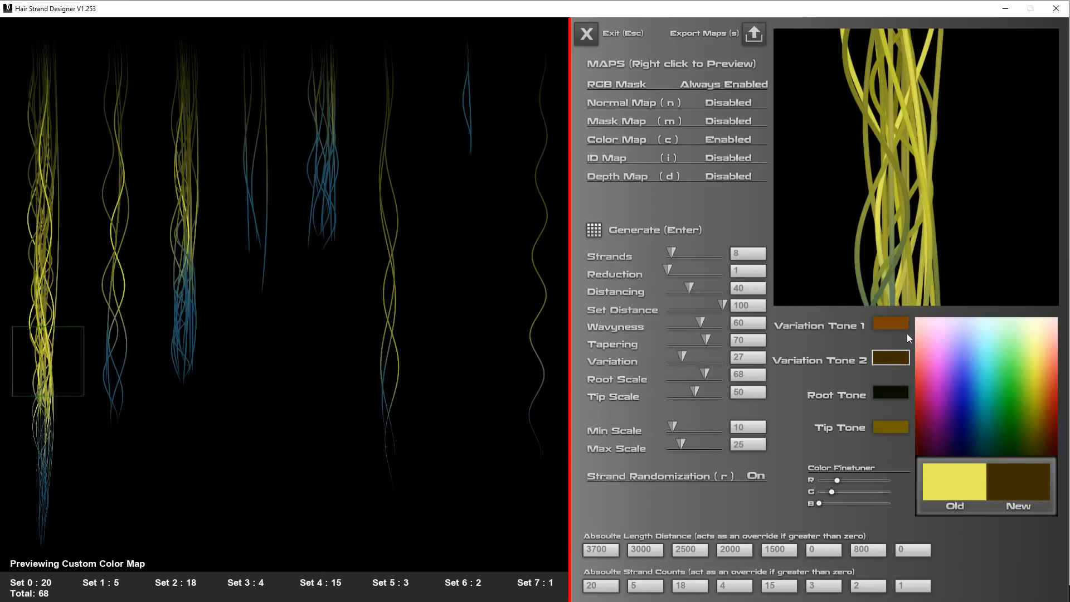
# Fine-tune variation tone 1 to a darker, muted reddish brown and variation tone 2 to a near-black brown
pyautogui.click(902, 326)
pyautogui.click(1049, 426)
pyautogui.click(1047, 424)
pyautogui.click(1044, 421)
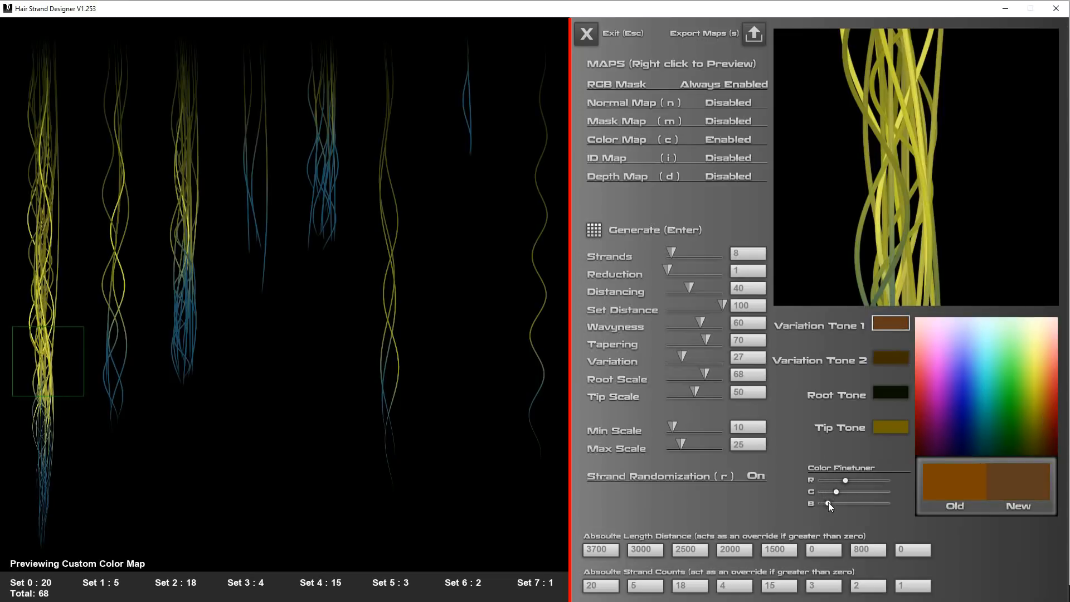
pyautogui.click(898, 358)
pyautogui.moveTo(832, 492); pyautogui.dragTo(830, 480)
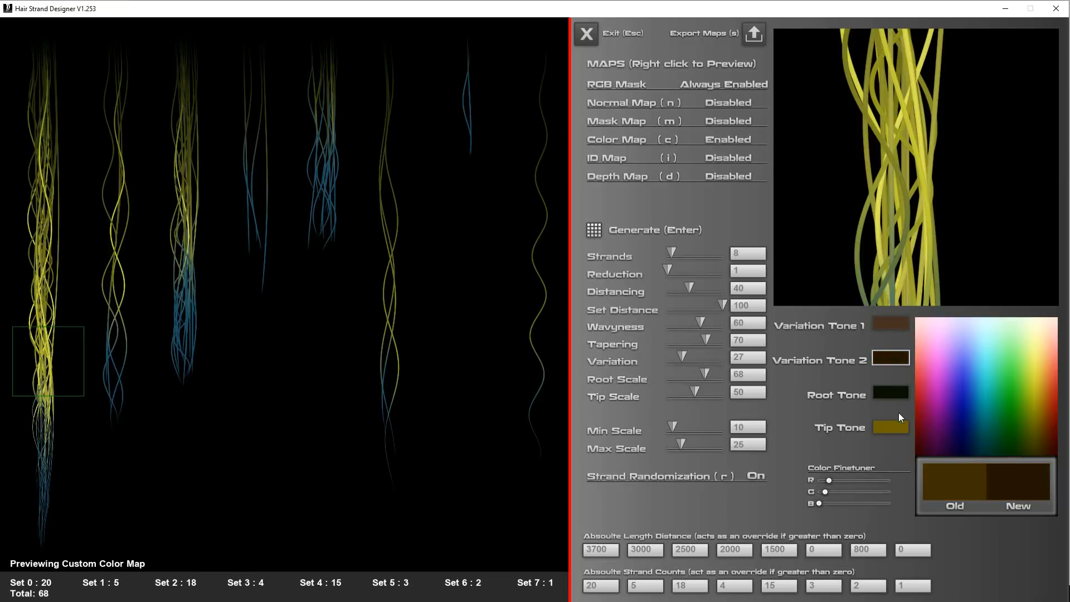
# Check the root tone, fine-tune the tip tone to a muted greyish brown and turn Strand Randomization off
pyautogui.click(890, 393)
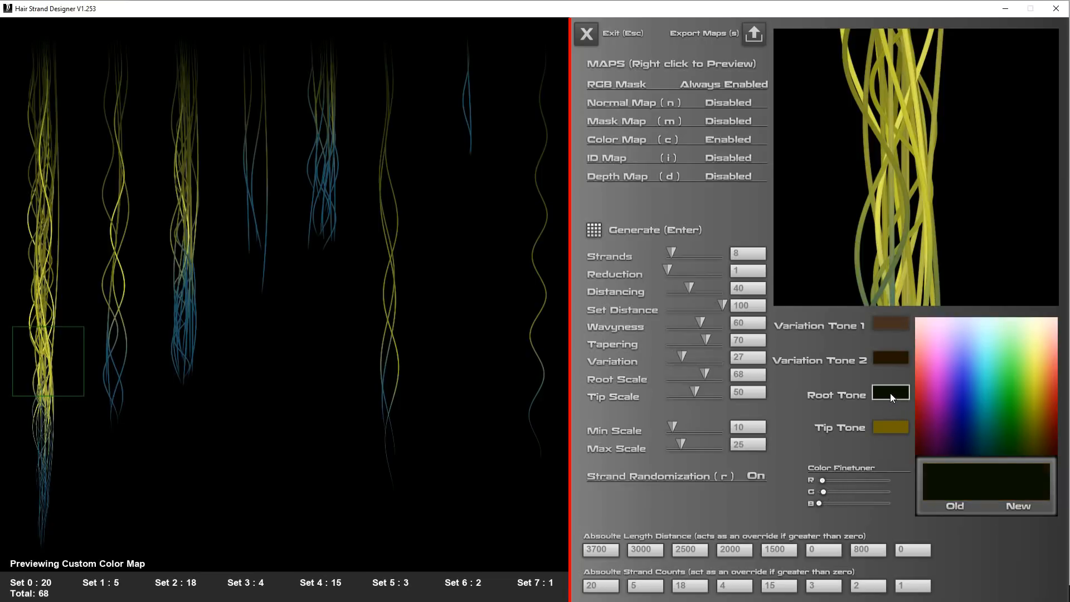
pyautogui.click(898, 428)
pyautogui.moveTo(849, 480); pyautogui.dragTo(836, 492)
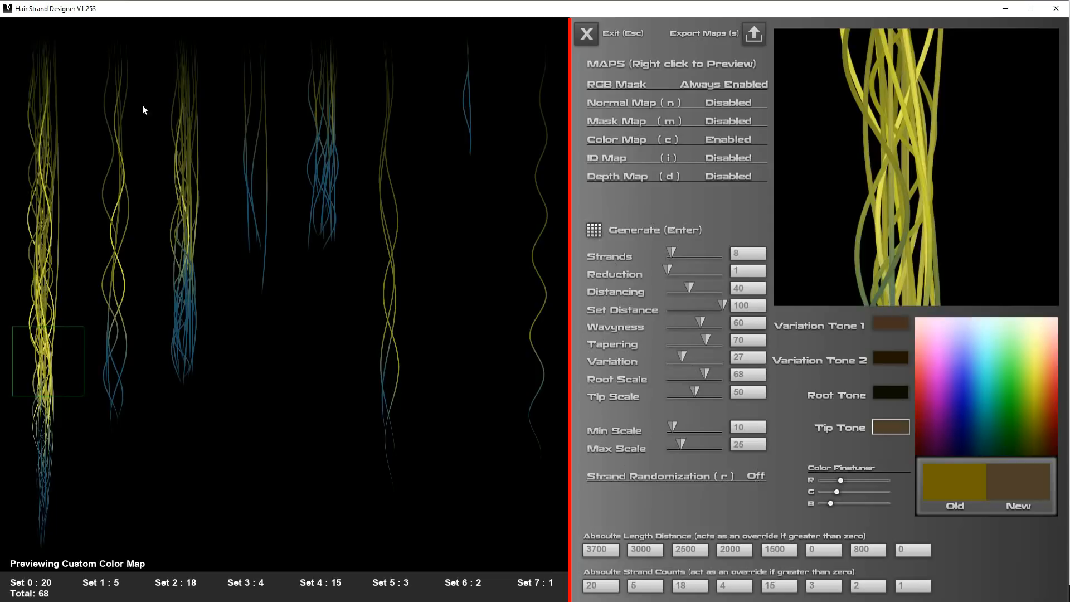
# Regenerate the strands with the new tones, then enable the Normal, Mask, ID and Depth maps and generate them
pyautogui.click(596, 232)
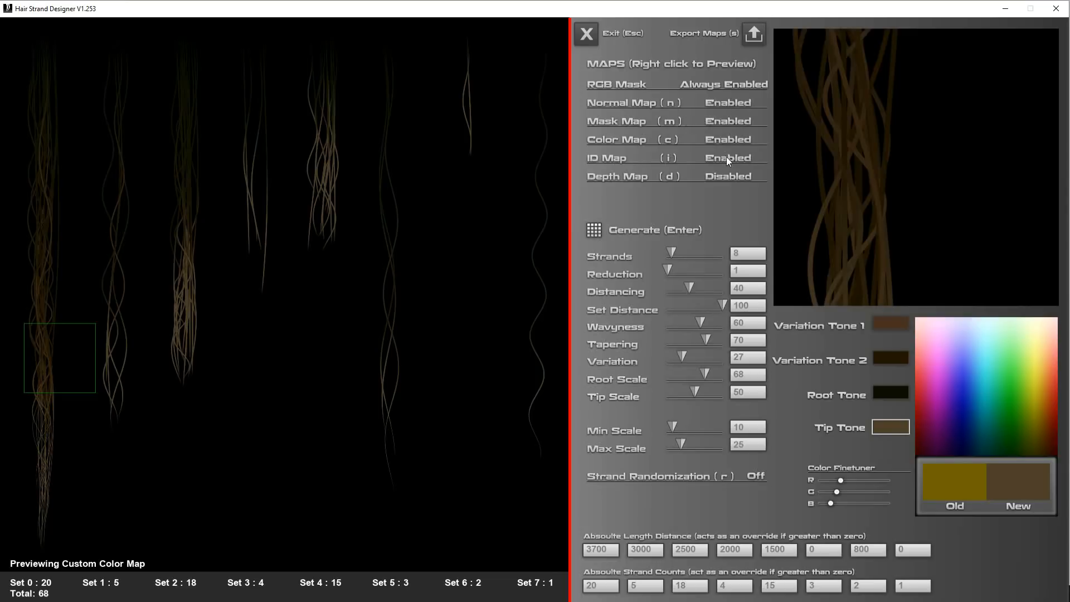
pyautogui.click(594, 230)
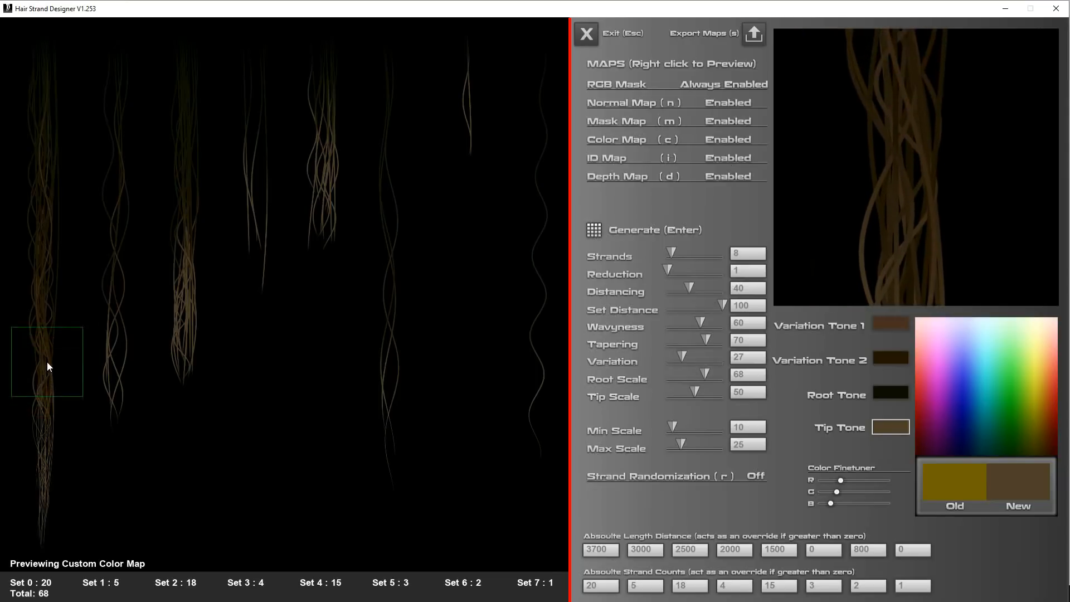
# Preview the RGB Mask, Normal, Mask, Color, ID and Depth maps, and inspect the depth map's strands up close
pyautogui.rightClick(603, 86)
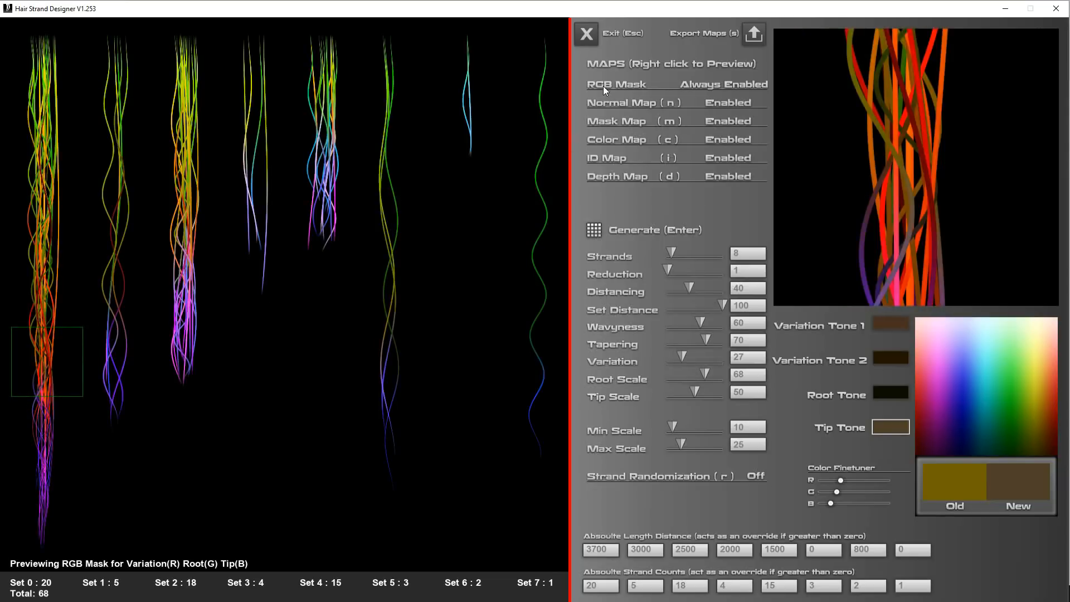
pyautogui.rightClick(604, 102)
pyautogui.rightClick(605, 119)
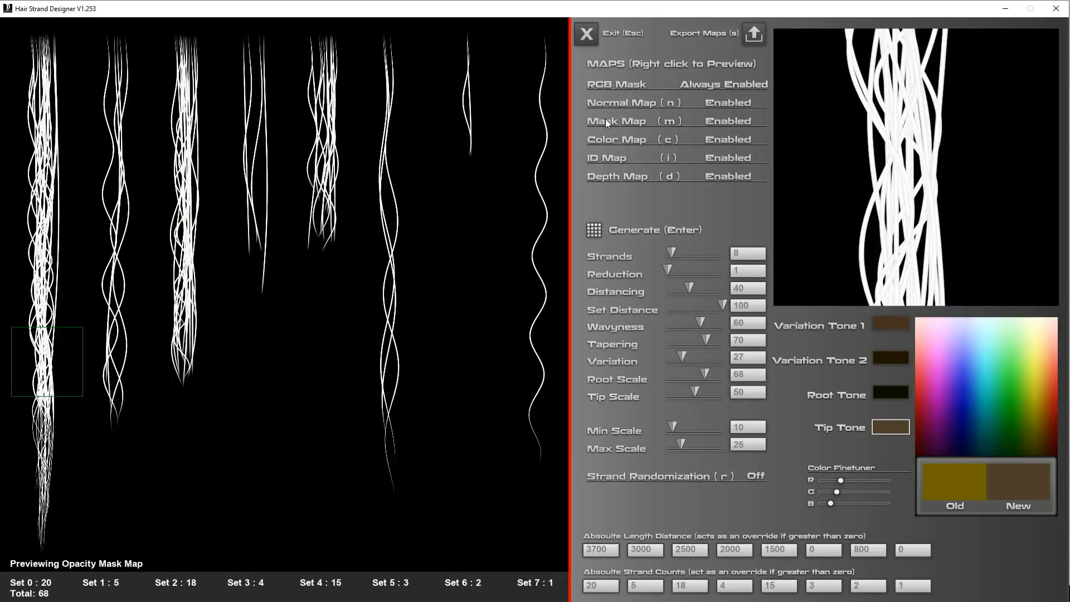
pyautogui.rightClick(607, 141)
pyautogui.rightClick(605, 161)
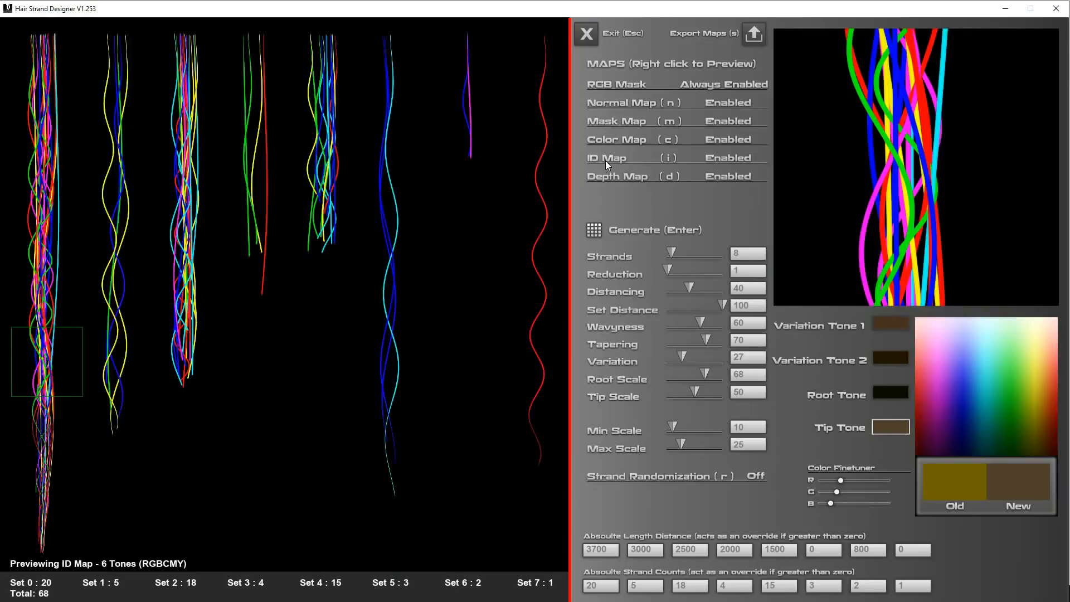
pyautogui.rightClick(613, 179)
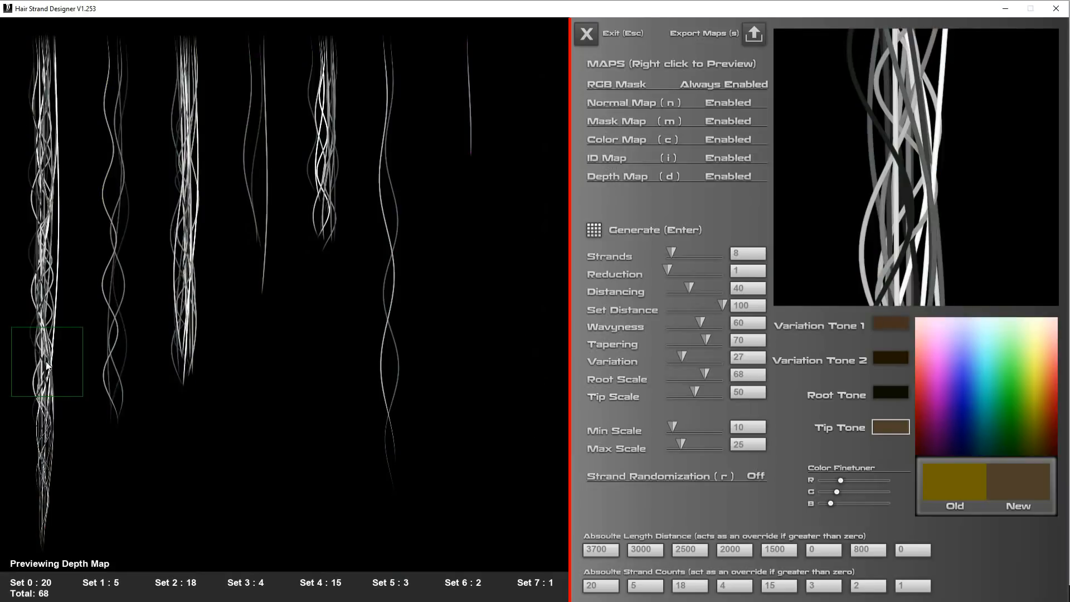
pyautogui.moveTo(46, 363); pyautogui.dragTo(237, 261)
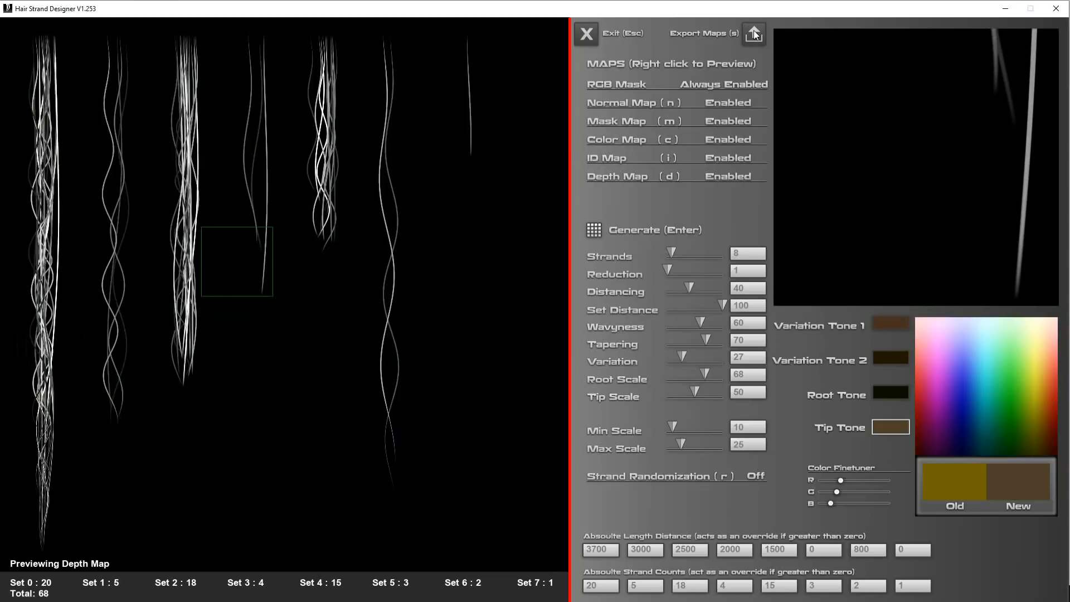
pyautogui.click(285, 225)
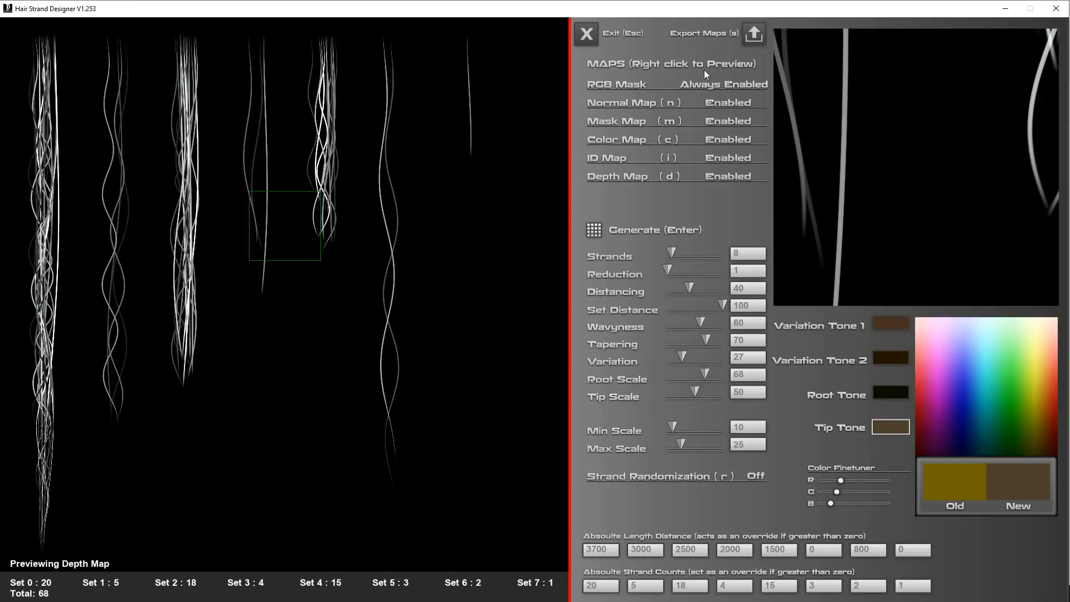
pyautogui.moveTo(338, 221); pyautogui.dragTo(334, 190)
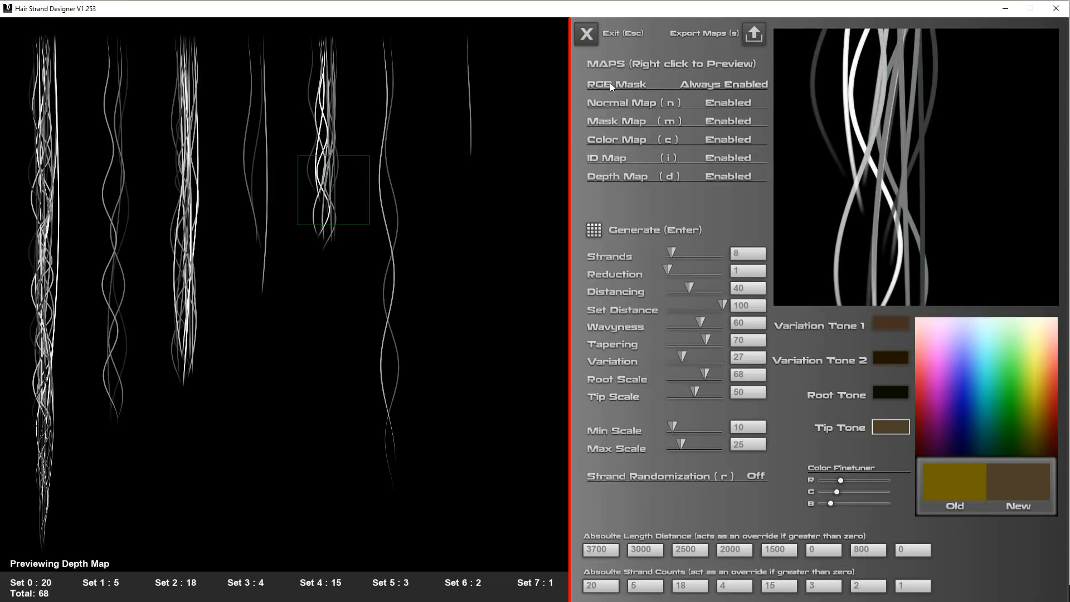
pyautogui.moveTo(329, 208); pyautogui.dragTo(198, 369)
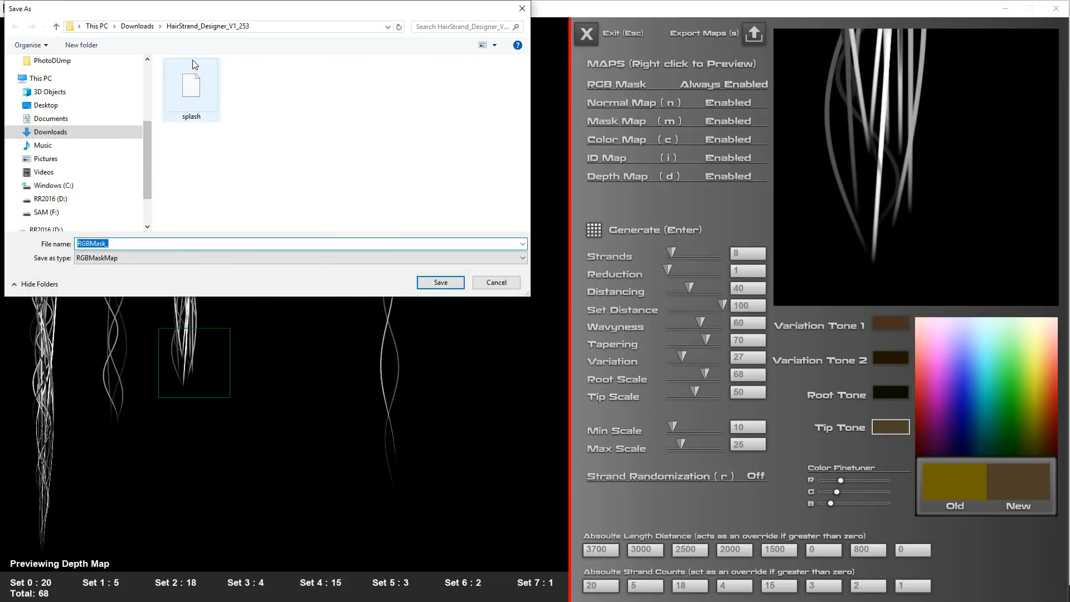
# Start exporting the maps and browse to the Desktop's TEMP folder as the save location for the RGB mask
pyautogui.scroll(2, 87, 142)
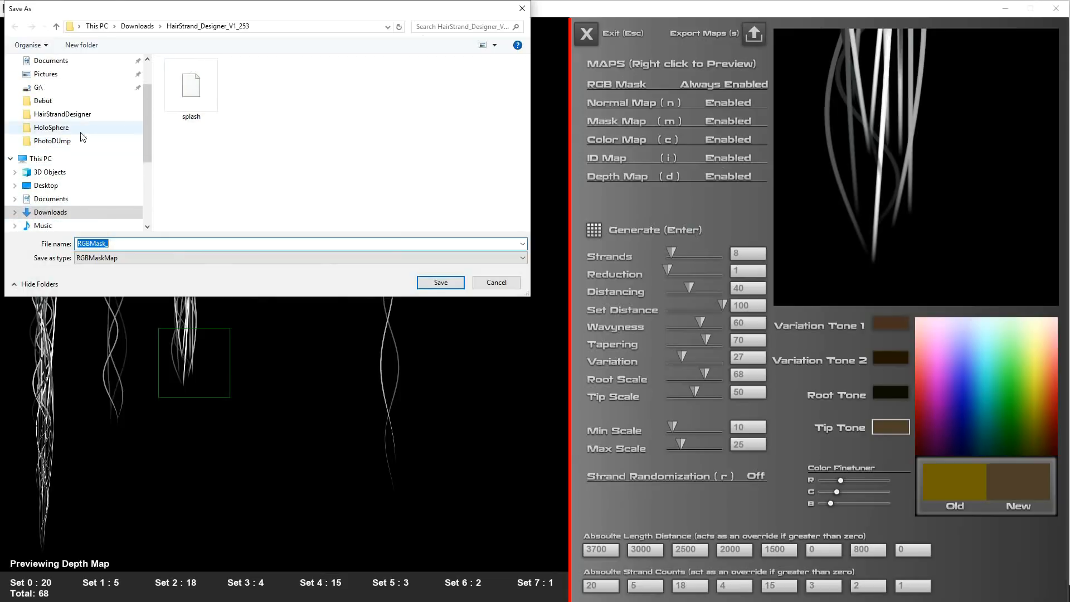
pyautogui.scroll(2, 82, 137)
pyautogui.click(47, 83)
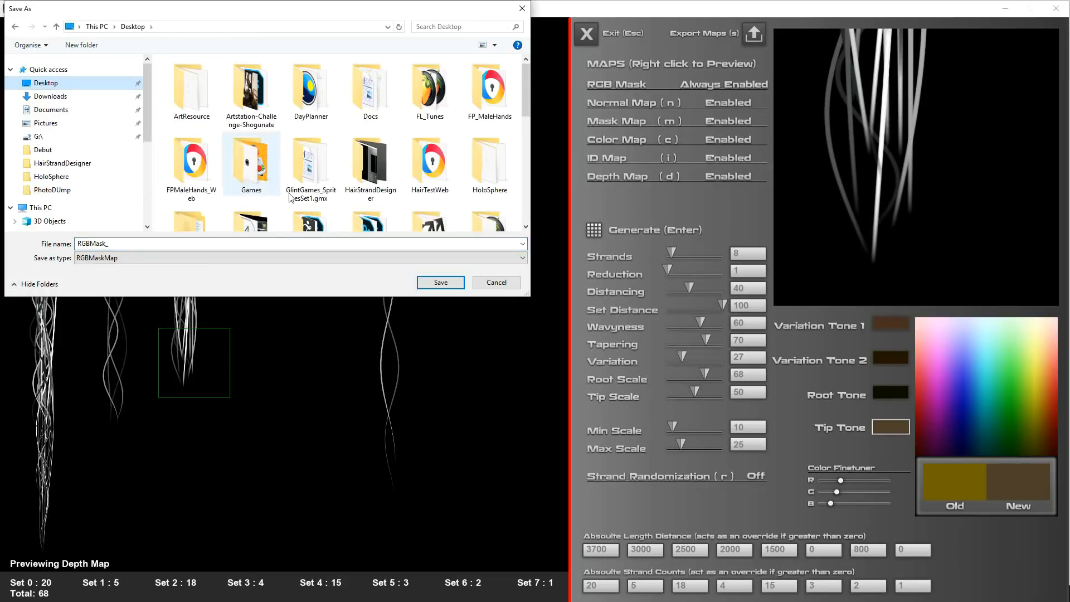
pyautogui.scroll(-5, 290, 198)
pyautogui.doubleClick(489, 121)
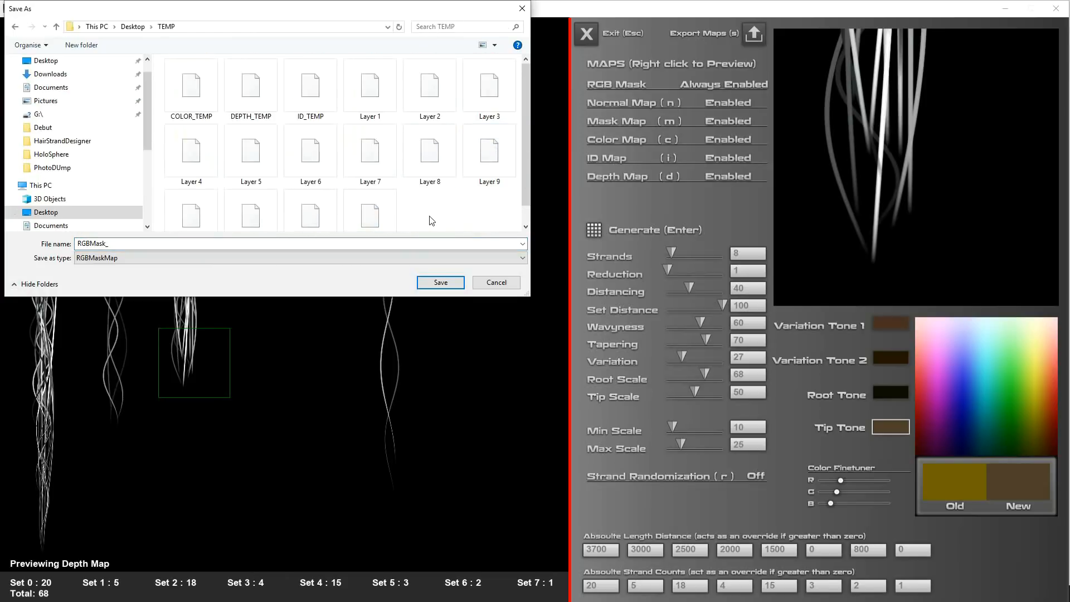
# Create a new subfolder named TEMP inside the TEMP folder and open it as the export destination
pyautogui.hotkey('ctrl', 'shift', 'n')
pyautogui.write('TEM')
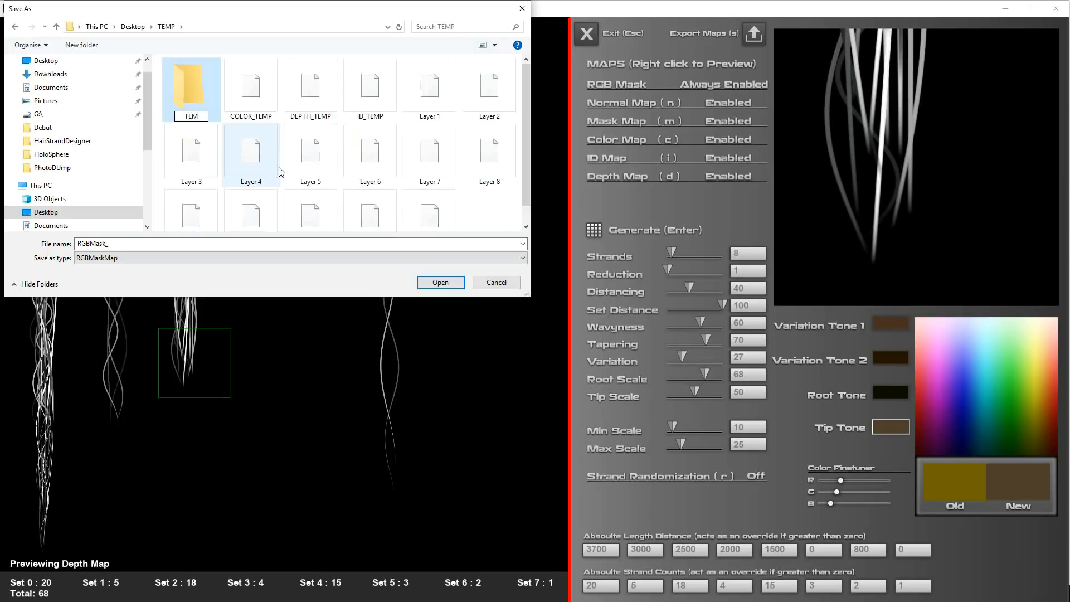
pyautogui.write('P')
pyautogui.press('Return')
pyautogui.press('Return')
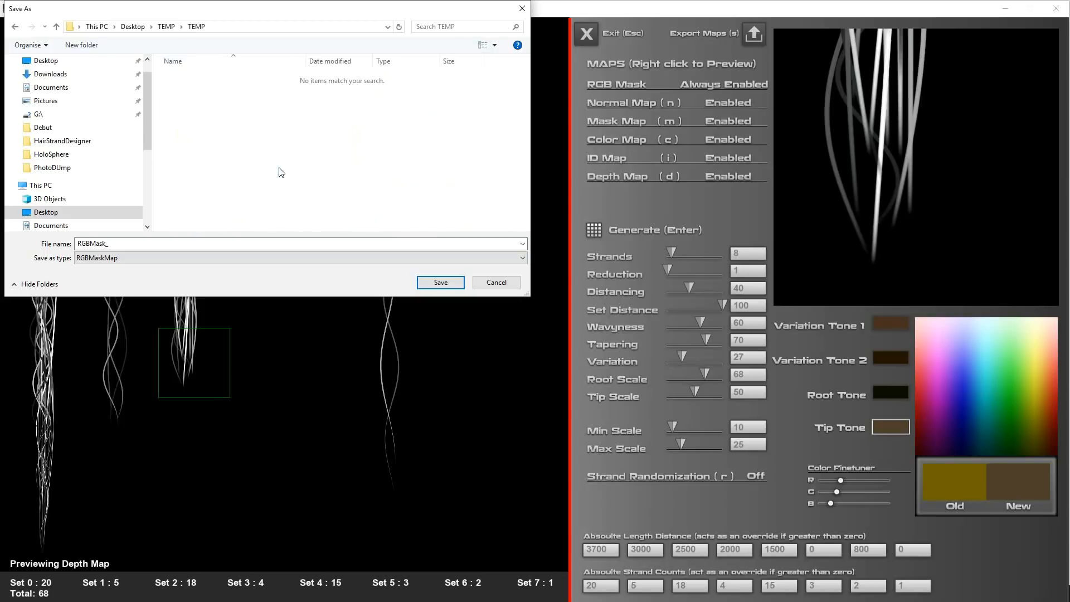
# Save the RGB mask map as RGBMask_DEMO in the new TEMP subfolder
pyautogui.click(130, 245)
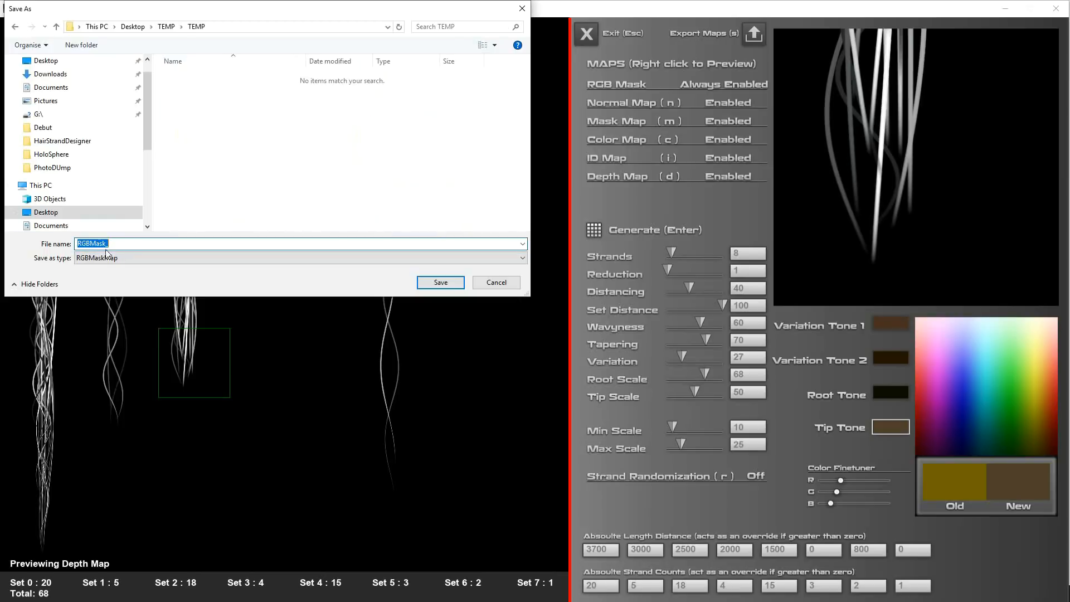
pyautogui.press('End')
pyautogui.press('BackSpace')
pyautogui.write('_')
pyautogui.write('Depth')
pyautogui.press('Return')
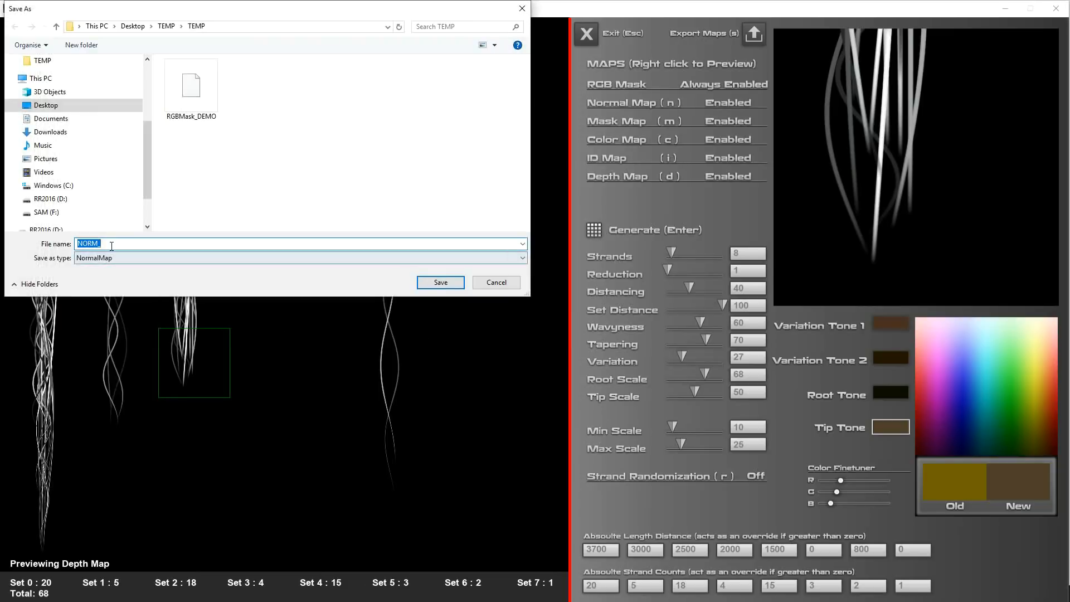
# Save the normal map as NORM_DEMO in the same folder
pyautogui.click(111, 246)
pyautogui.write('DEMO')
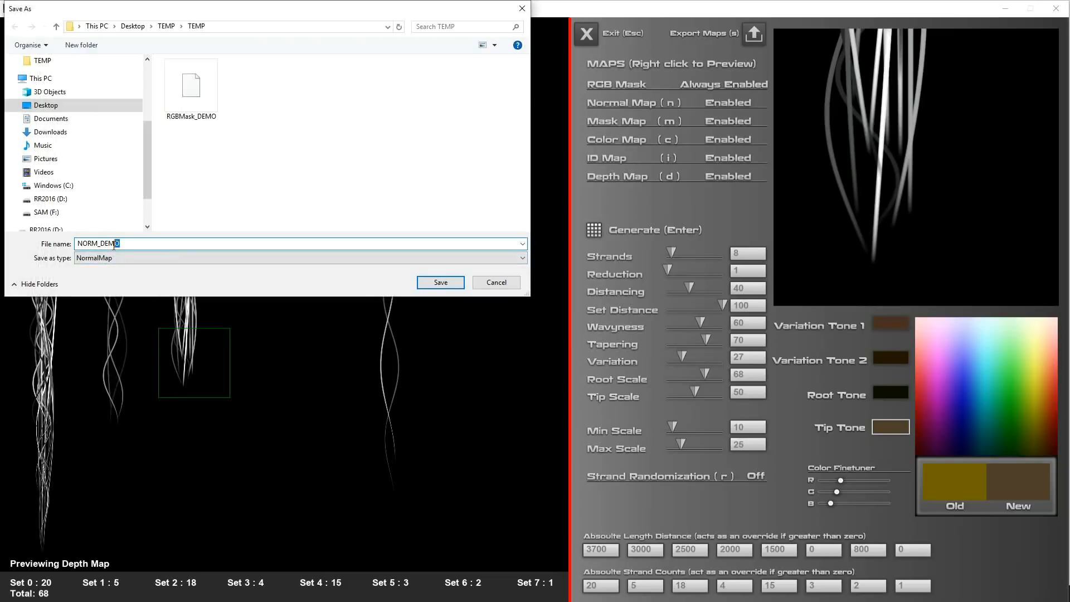
pyautogui.hotkey('shift', 'Left')
pyautogui.hotkey('shift', 'Left')
pyautogui.hotkey('shift', 'Left')
pyautogui.press('Return')
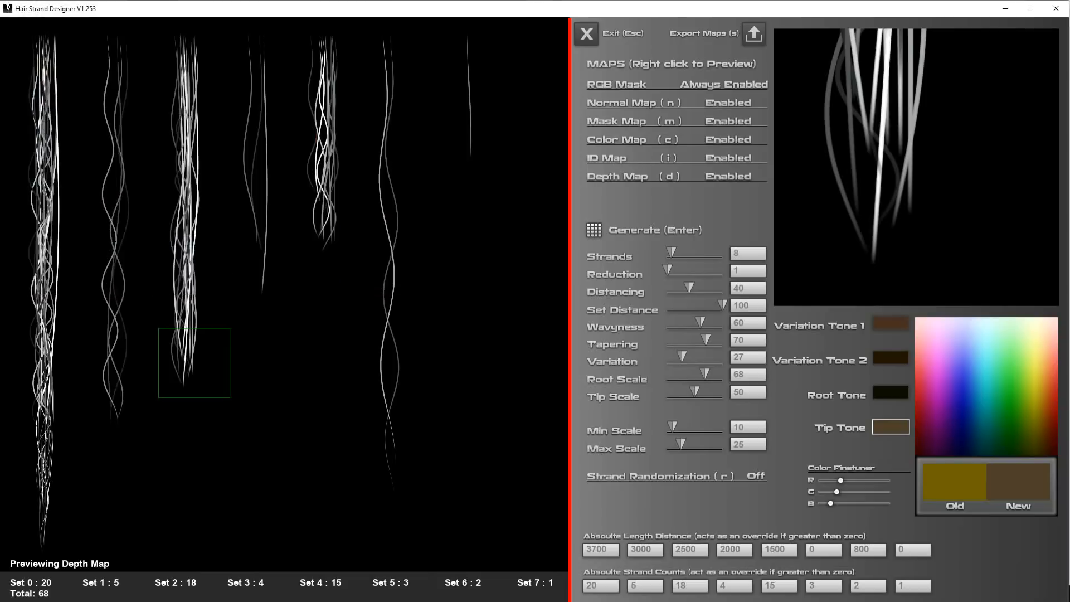
# Save the ID map as ID_DEMO and the color map as COLOR_DEMO
pyautogui.click(103, 246)
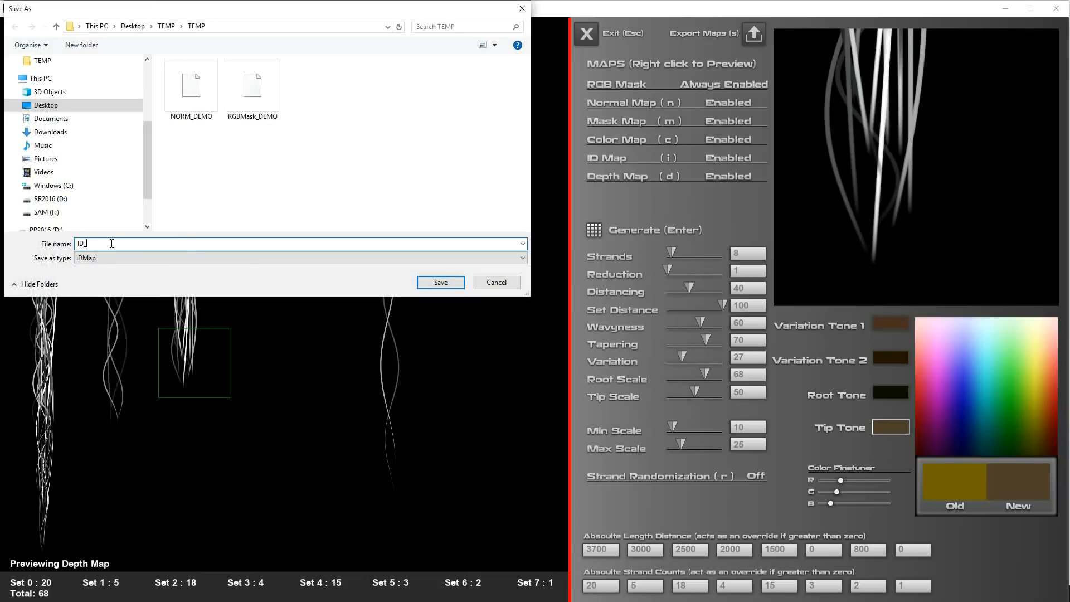
pyautogui.write('DEMO')
pyautogui.click(440, 282)
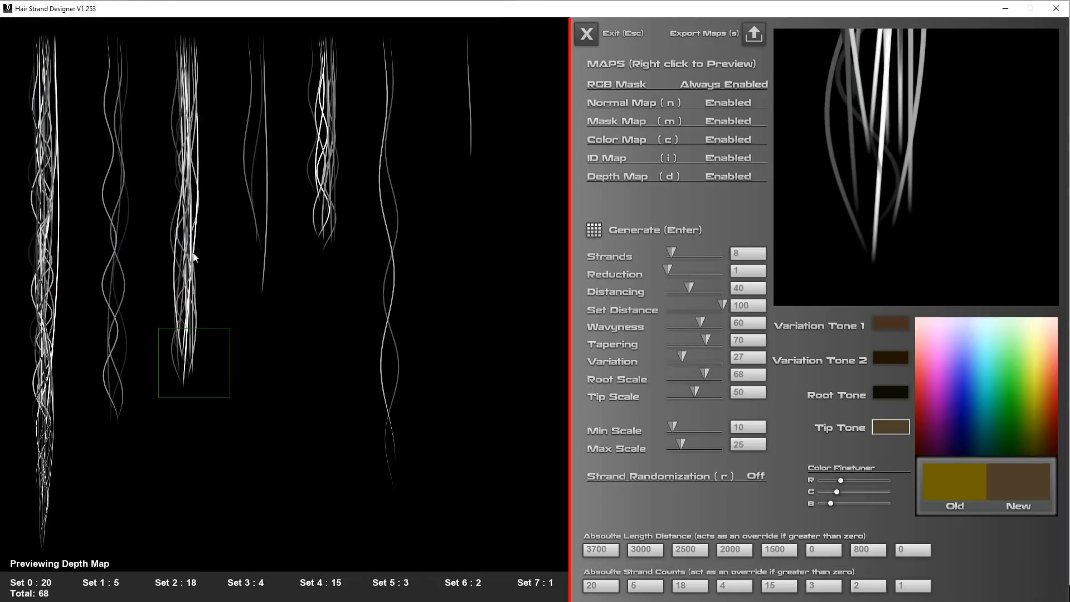
pyautogui.click(103, 245)
pyautogui.write('DEMO')
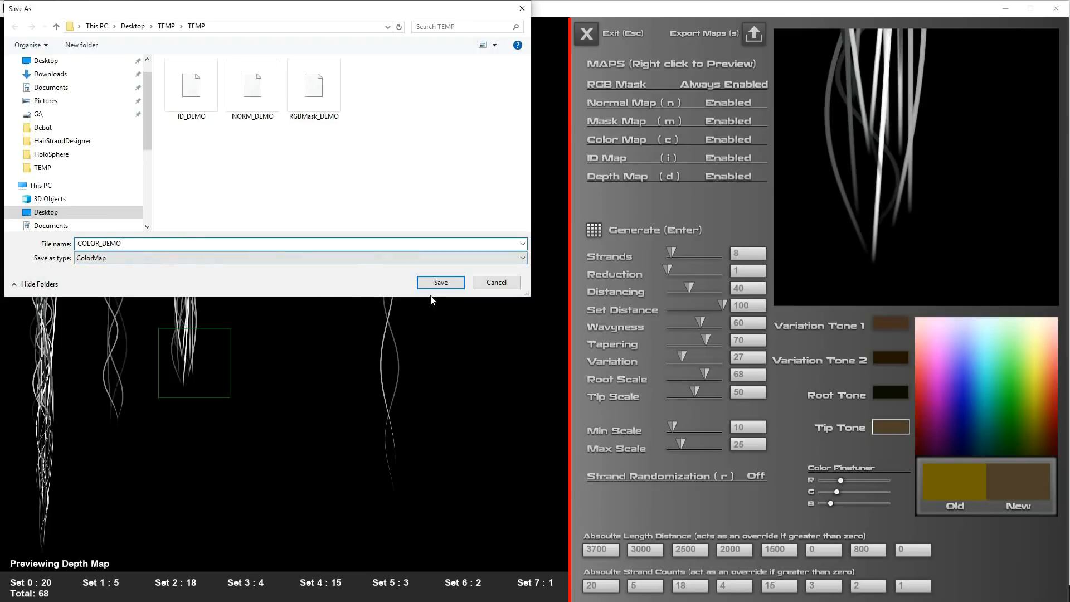
pyautogui.click(440, 282)
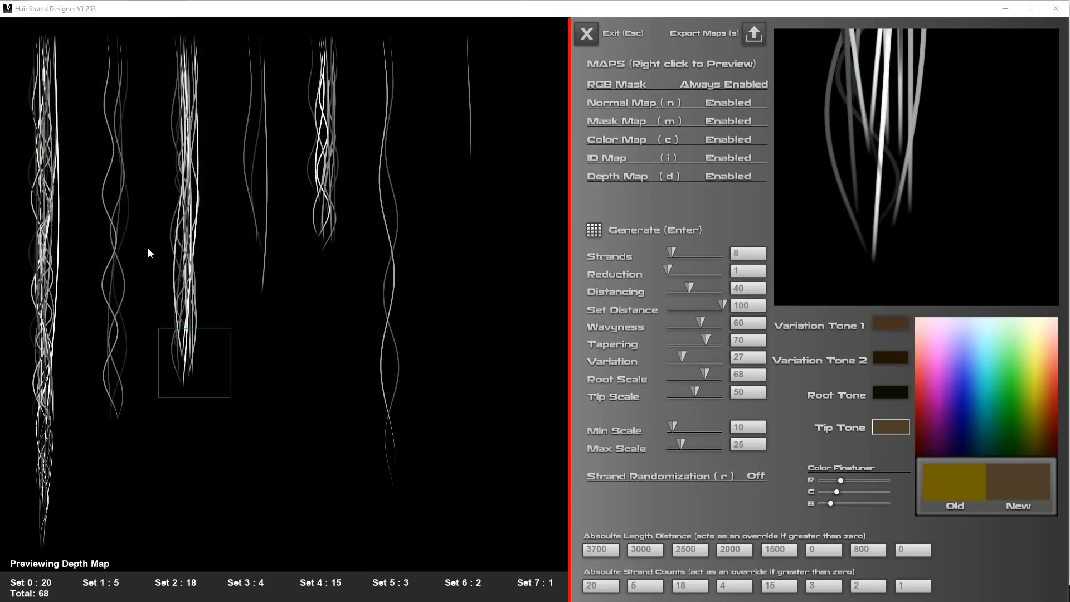
# Save the mask map as MASK_DEMO and the depth map as DEPTH_DEMO
pyautogui.click(149, 244)
pyautogui.write('DEMO')
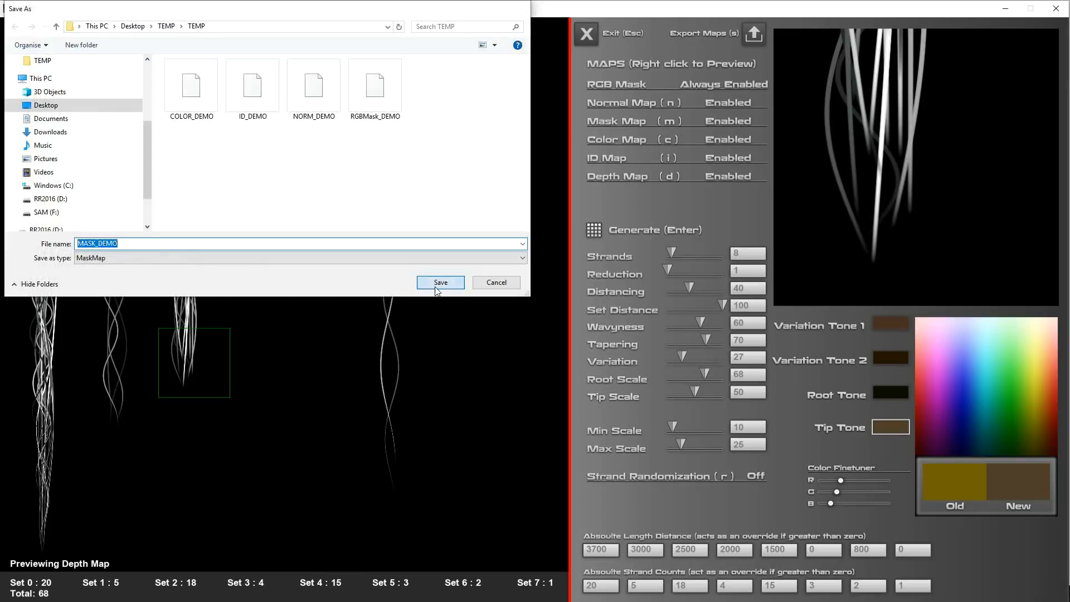
pyautogui.click(437, 283)
pyautogui.click(301, 245)
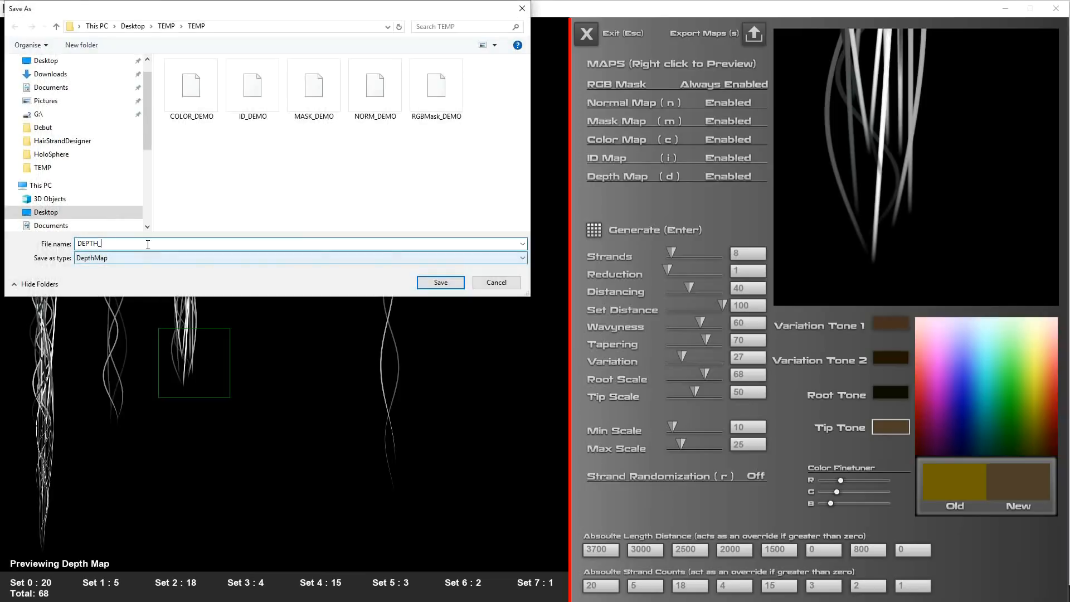
pyautogui.write('DEMO')
pyautogui.click(426, 283)
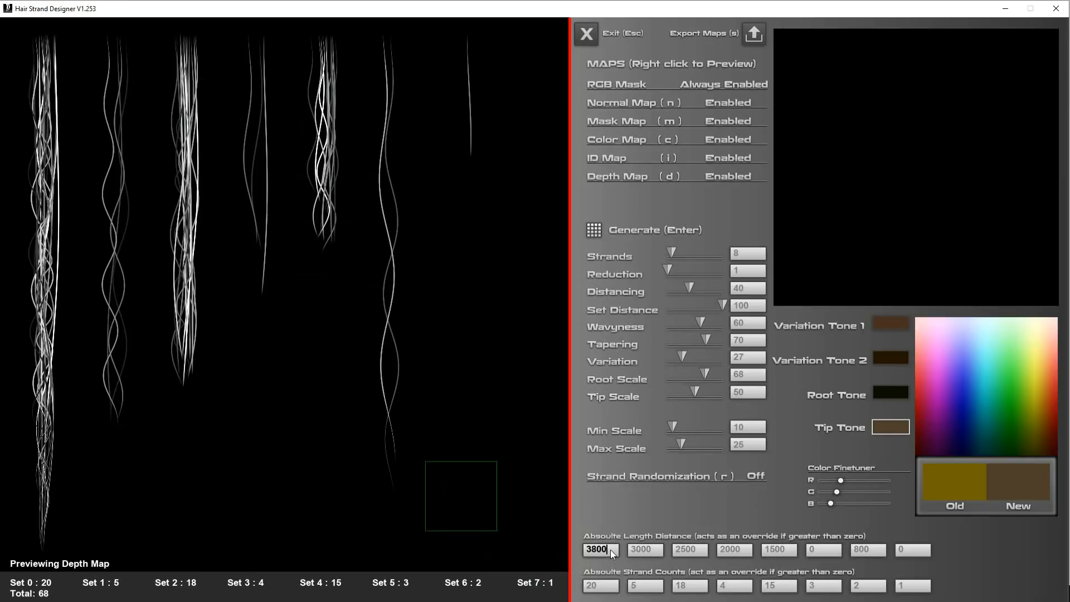
# Reset every non-zero Absolute Length Distance override to 0
pyautogui.press('BackSpace')
pyautogui.press('BackSpace')
pyautogui.press('BackSpace')
pyautogui.press('BackSpace')
pyautogui.click(641, 552)
pyautogui.press('BackSpace')
pyautogui.press('BackSpace')
pyautogui.press('BackSpace')
pyautogui.press('BackSpace')
pyautogui.click(691, 551)
pyautogui.press('BackSpace')
pyautogui.press('BackSpace')
pyautogui.press('BackSpace')
pyautogui.press('BackSpace')
pyautogui.click(725, 552)
pyautogui.press('BackSpace')
pyautogui.press('BackSpace')
pyautogui.press('BackSpace')
pyautogui.press('BackSpace')
pyautogui.click(860, 549)
pyautogui.press('BackSpace')
pyautogui.press('BackSpace')
pyautogui.press('BackSpace')
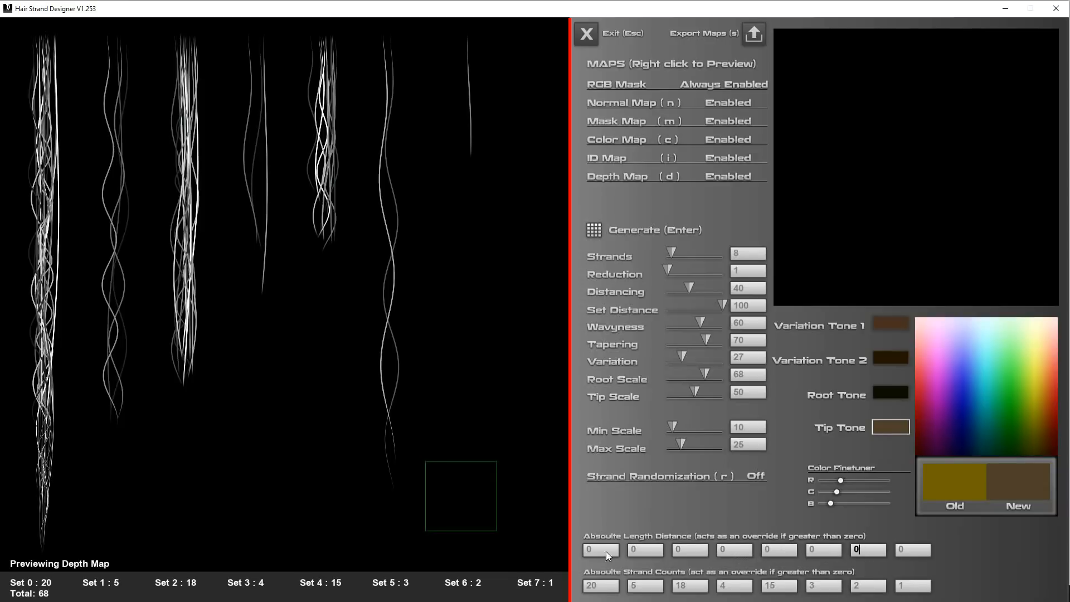
# Reset all Absolute Strand Counts overrides to 0 and regenerate the strands
pyautogui.click(605, 585)
pyautogui.press('BackSpace')
pyautogui.press('BackSpace')
pyautogui.click(647, 586)
pyautogui.press('BackSpace')
pyautogui.click(694, 588)
pyautogui.press('BackSpace')
pyautogui.press('BackSpace')
pyautogui.click(735, 587)
pyautogui.press('BackSpace')
pyautogui.click(773, 586)
pyautogui.press('BackSpace')
pyautogui.press('BackSpace')
pyautogui.click(817, 586)
pyautogui.press('BackSpace')
pyautogui.click(858, 587)
pyautogui.press('BackSpace')
pyautogui.click(908, 586)
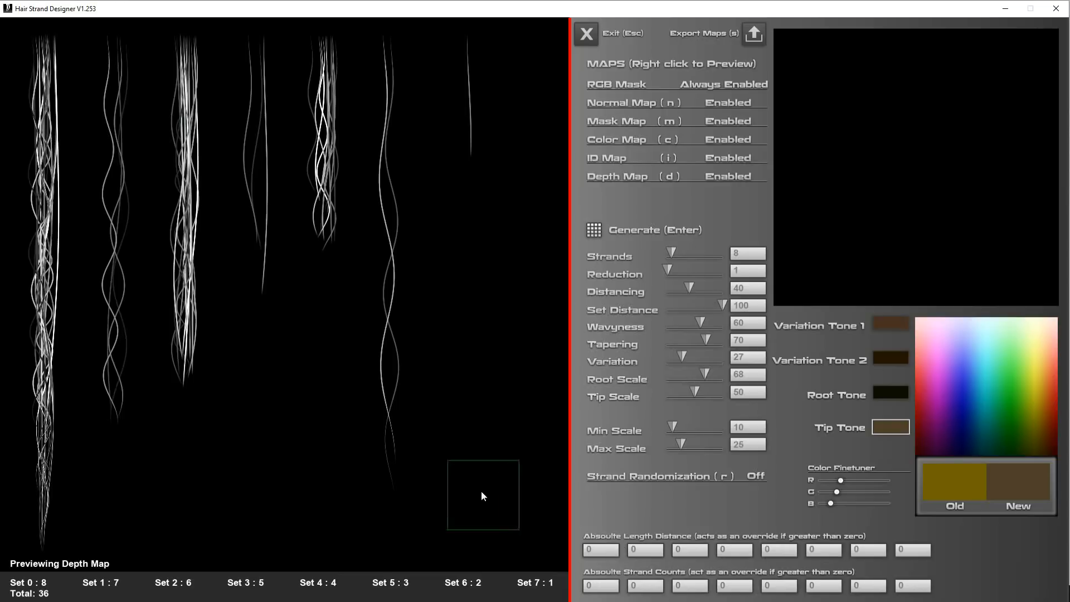
pyautogui.click(594, 232)
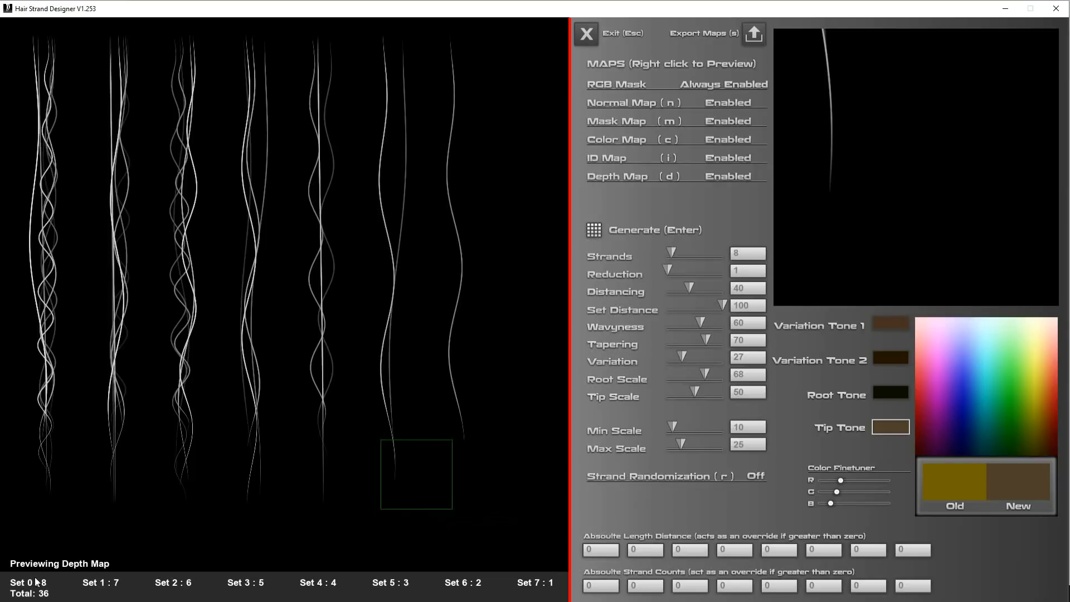
# Raise the Strands value to 17 and the Reduction value to 3
pyautogui.moveTo(671, 252); pyautogui.dragTo(668, 266)
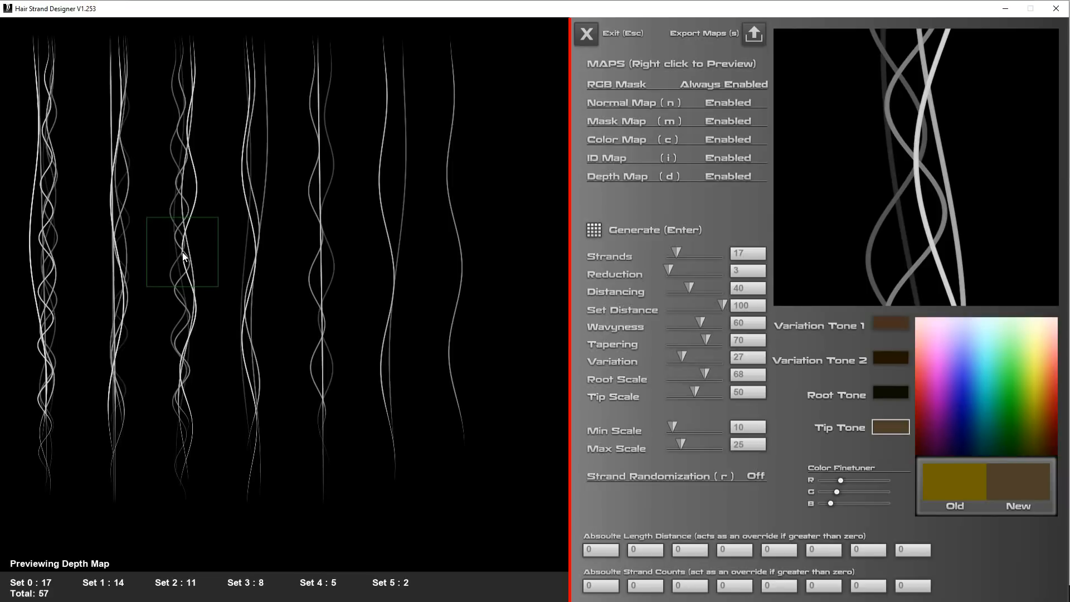
# Preview the Color and Mask maps, and inspect the third strand set up close from its middle to its roots
pyautogui.rightClick(612, 141)
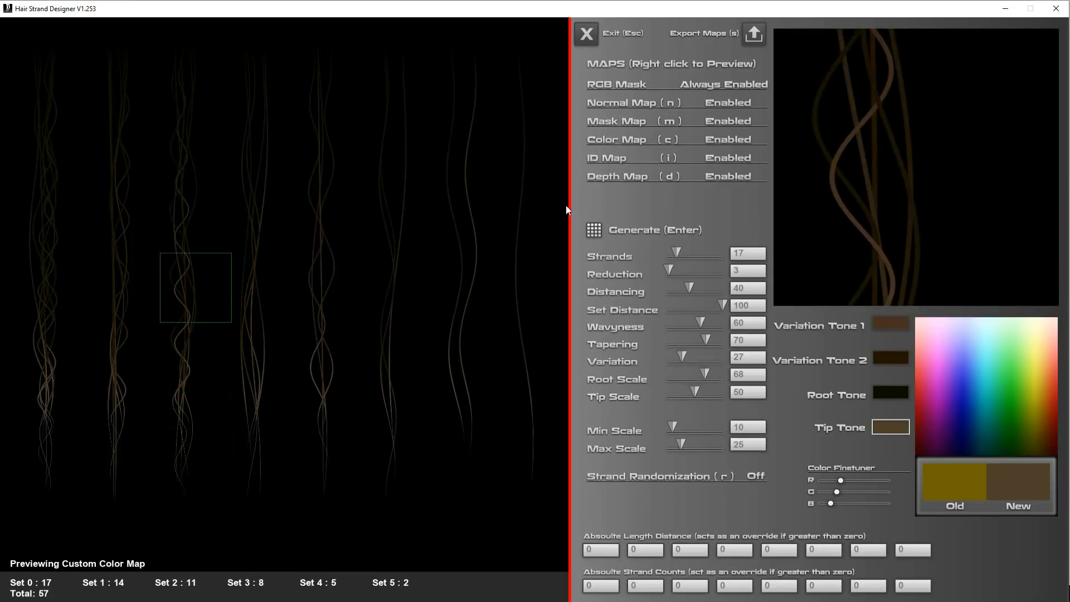
pyautogui.rightClick(610, 122)
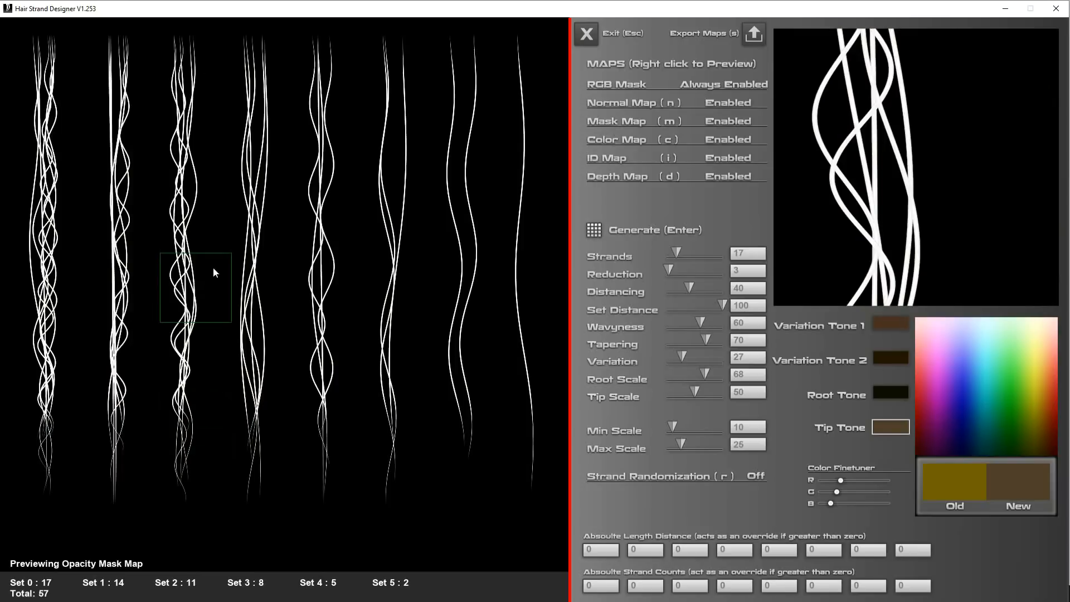
pyautogui.moveTo(208, 320); pyautogui.dragTo(177, 212)
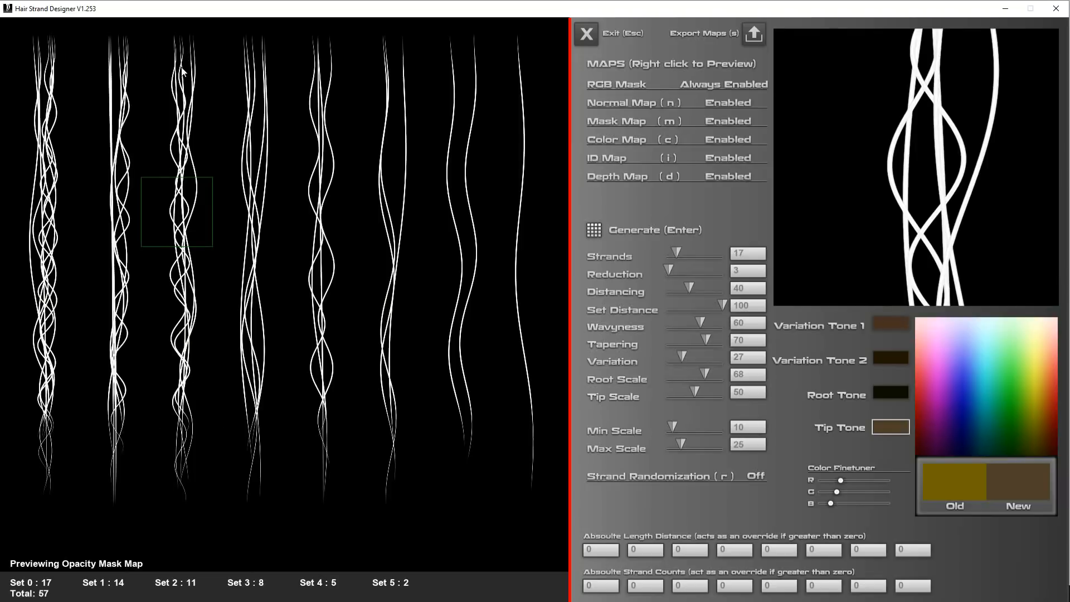
pyautogui.moveTo(193, 209); pyautogui.dragTo(179, 73)
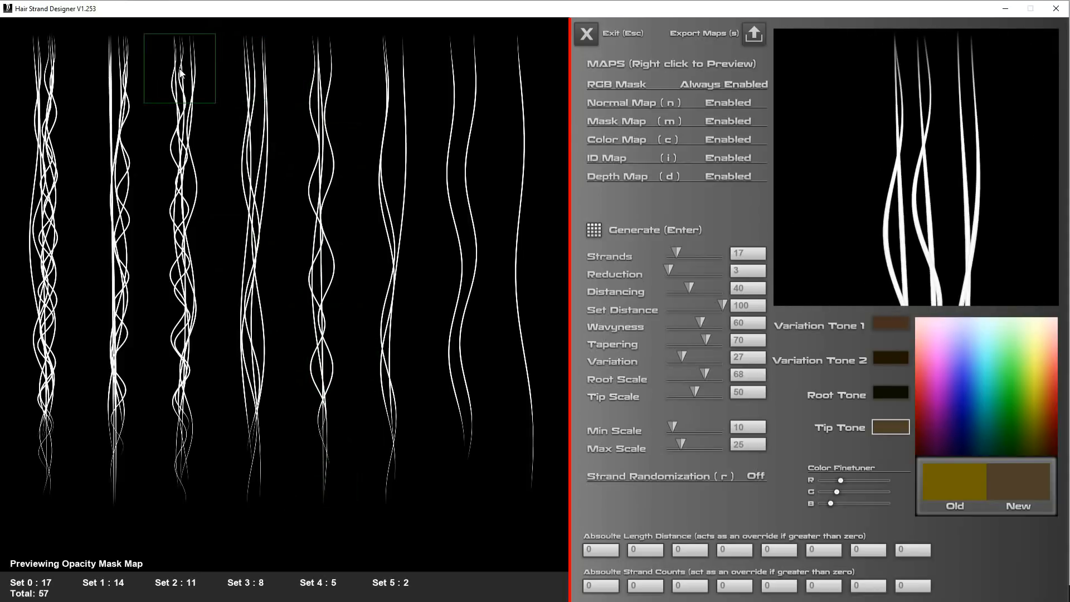